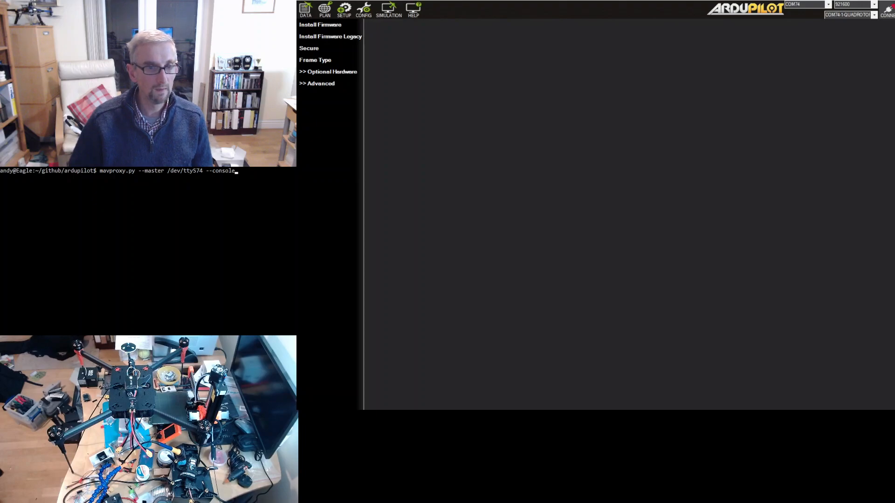
- Start MAVProxy on master port /dev/ttyS74 with the console module and bring up its command prompt
{"action": "key", "text": "Return"}
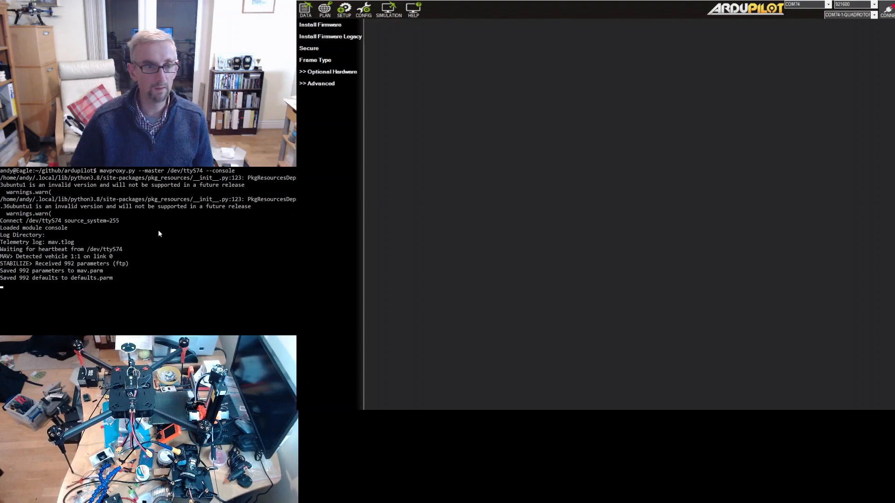
{"action": "key", "text": "Return"}
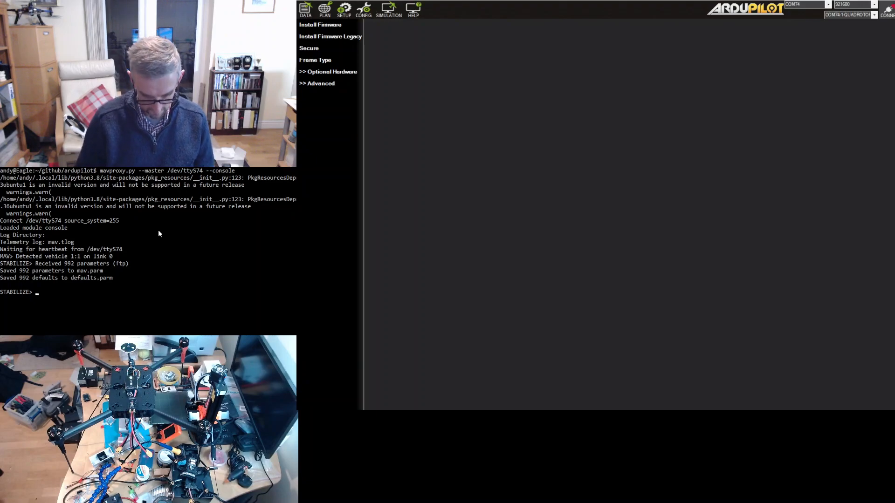
{"action": "type", "text": "ftp"}
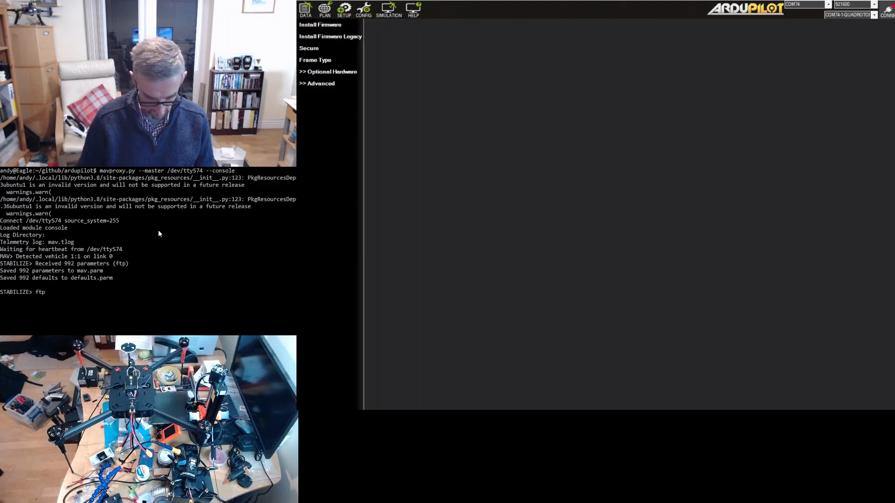
{"action": "type", "text": " @SYS"}
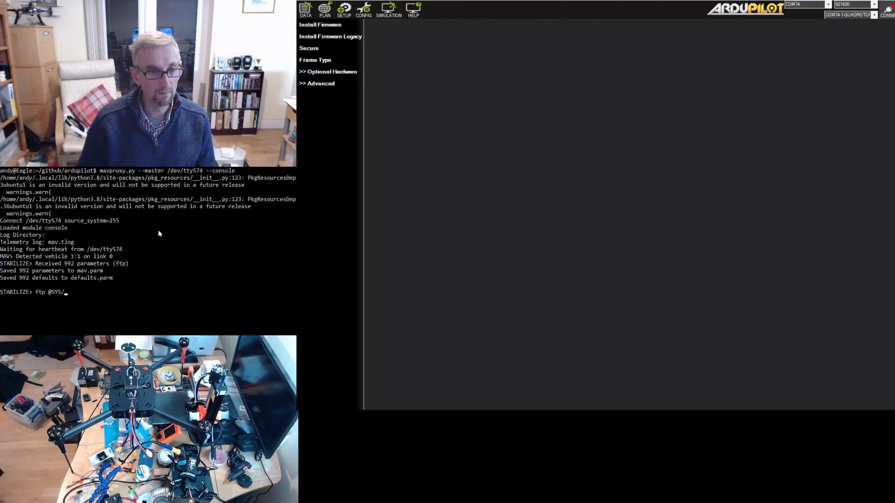
{"action": "type", "text": "/"}
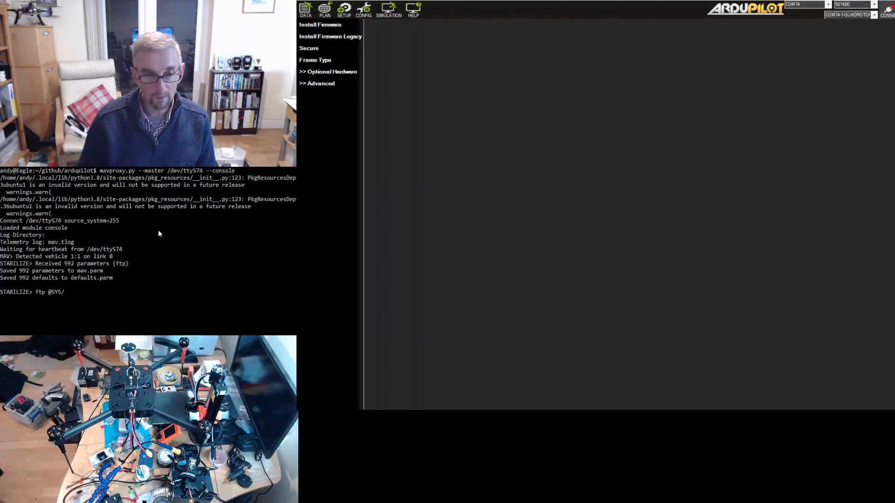
{"action": "key", "text": "BackSpace"}
{"action": "key", "text": "BackSpace"}
{"action": "key", "text": "BackSpace"}
{"action": "key", "text": "BackSpace"}
{"action": "key", "text": "BackSpace"}
{"action": "type", "text": "get"}
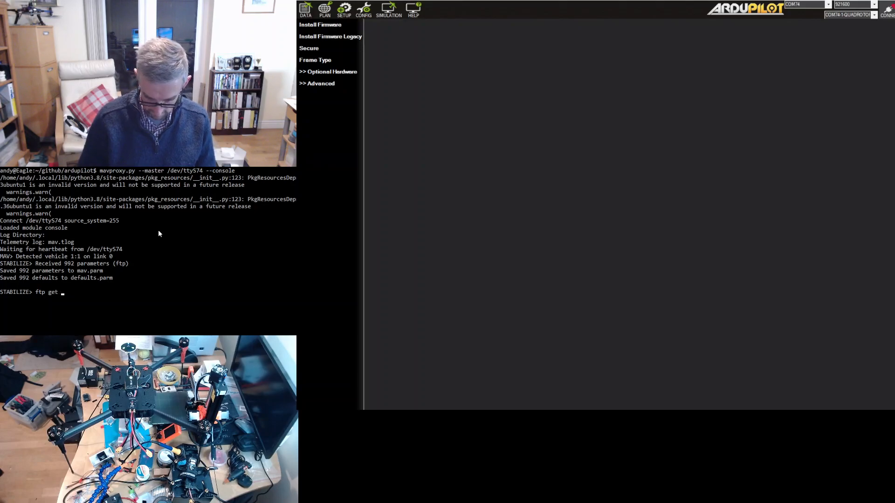
{"action": "type", "text": " @SYS"}
{"action": "key", "text": "Return"}
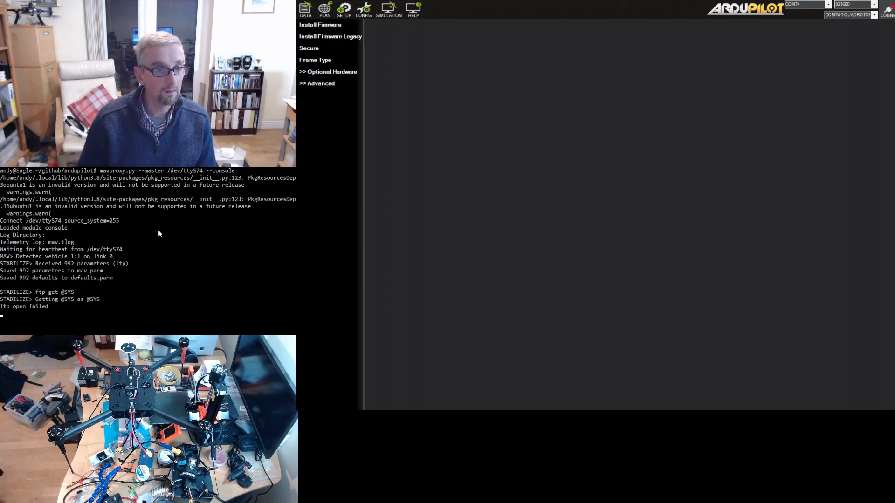
{"action": "key", "text": "Up"}
{"action": "key", "text": "Left"}
{"action": "key", "text": "Left"}
{"action": "key", "text": "Left"}
{"action": "key", "text": "Left"}
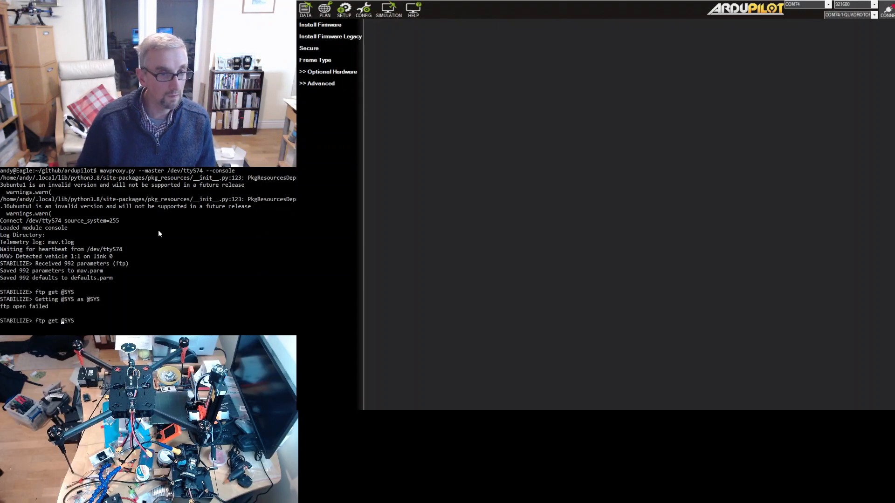
{"action": "key", "text": "BackSpace"}
{"action": "key", "text": "BackSpace"}
{"action": "key", "text": "BackSpace"}
{"action": "key", "text": "BackSpace"}
{"action": "type", "text": "list"}
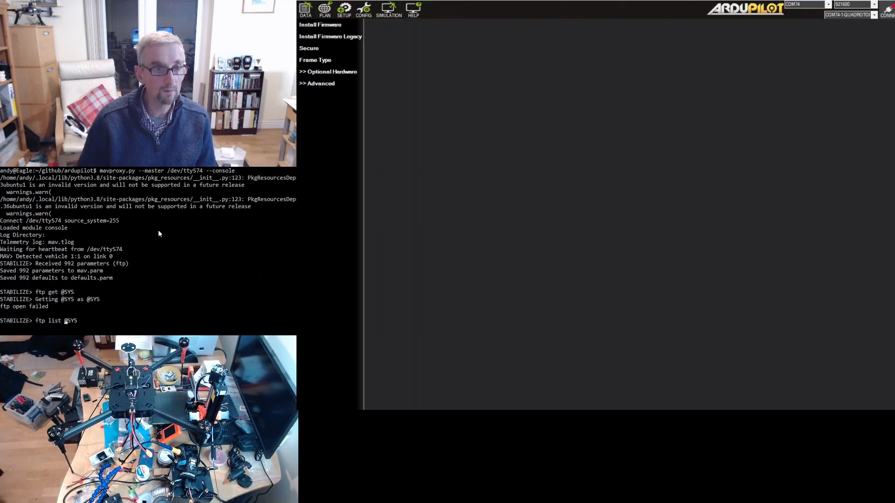
{"action": "key", "text": "Return"}
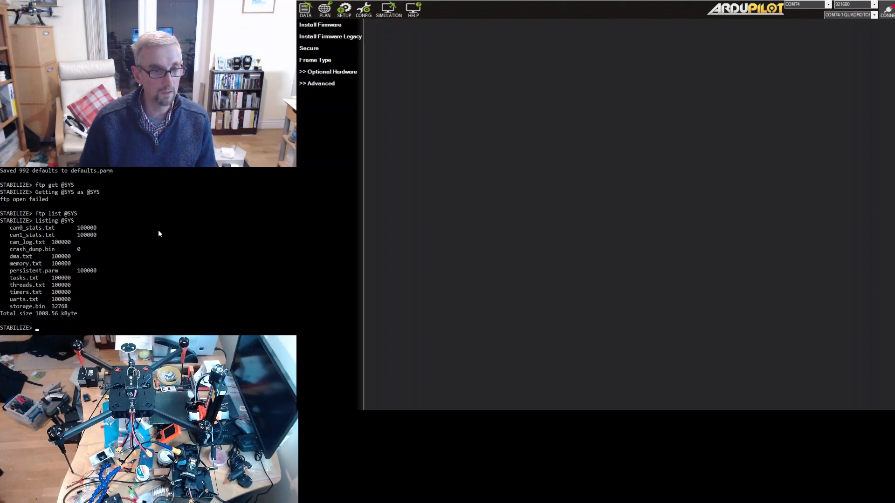
{"action": "key", "text": "Up"}
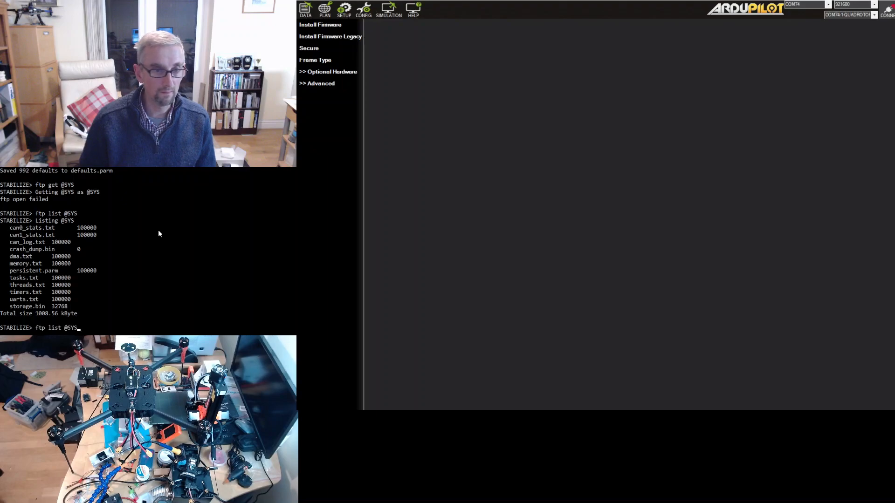
{"action": "key", "text": "Up"}
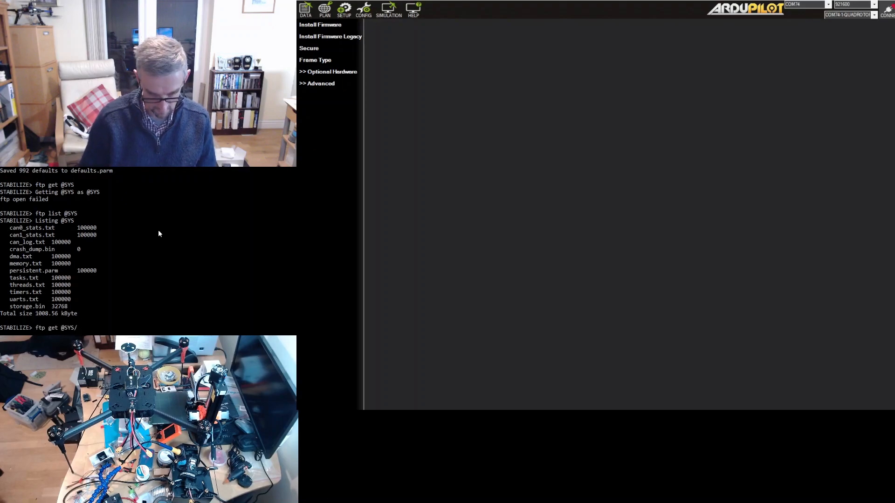
{"action": "type", "text": "/uarts"}
{"action": "key", "text": "Tab"}
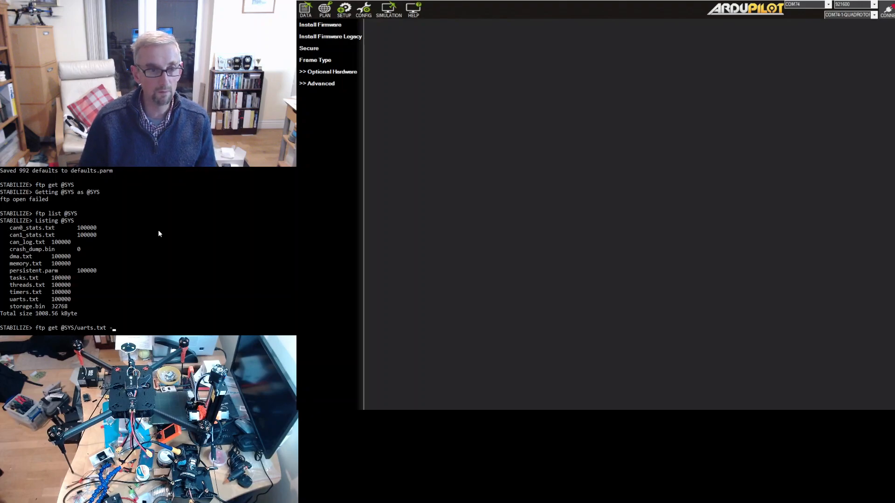
{"action": "key", "text": "Return"}
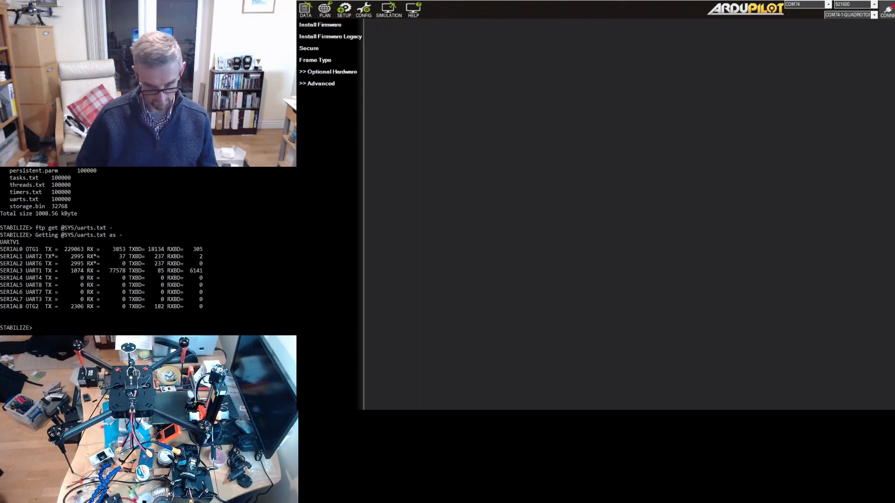
- Exit MAVProxy and bring the UART statistics table back into view in the terminal
{"action": "key", "text": "ctrl+d"}
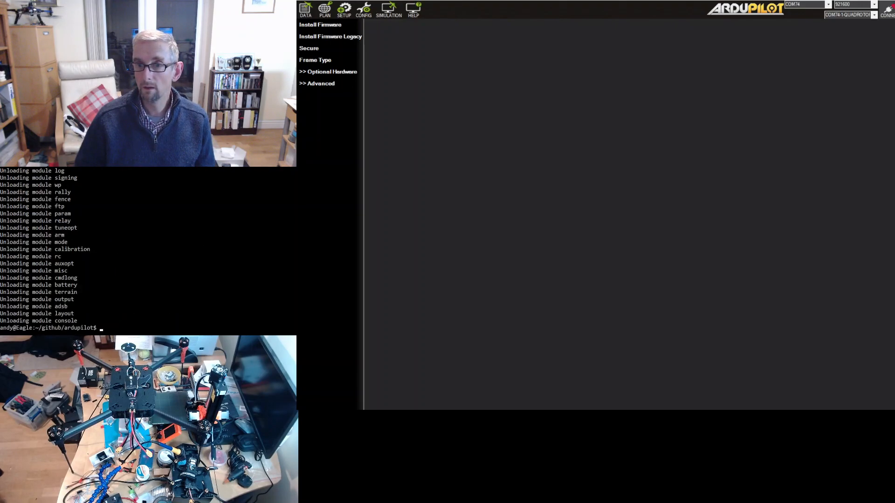
{"action": "scroll", "coordinate": [281, 275], "scroll_direction": "up", "scroll_amount": 10}
{"action": "scroll", "coordinate": [281, 275], "scroll_direction": "down", "scroll_amount": 3}
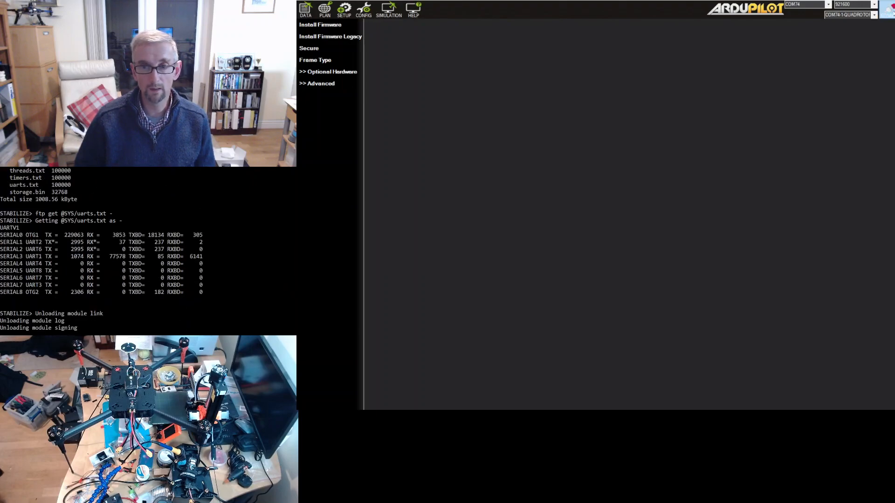
- In Mission Planner, connect to the flight controller on COM74 at 921600 baud and filter the full parameter list by serial1
{"action": "left_click", "coordinate": [890, 8]}
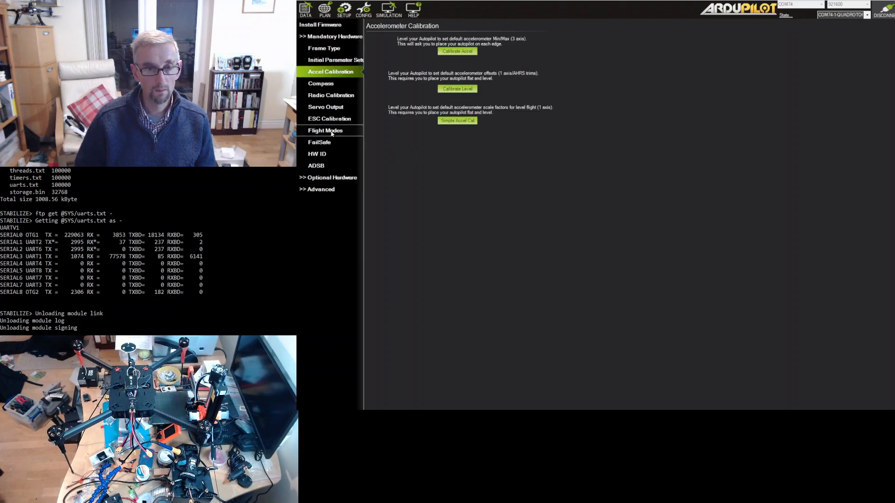
{"action": "left_click", "coordinate": [367, 11]}
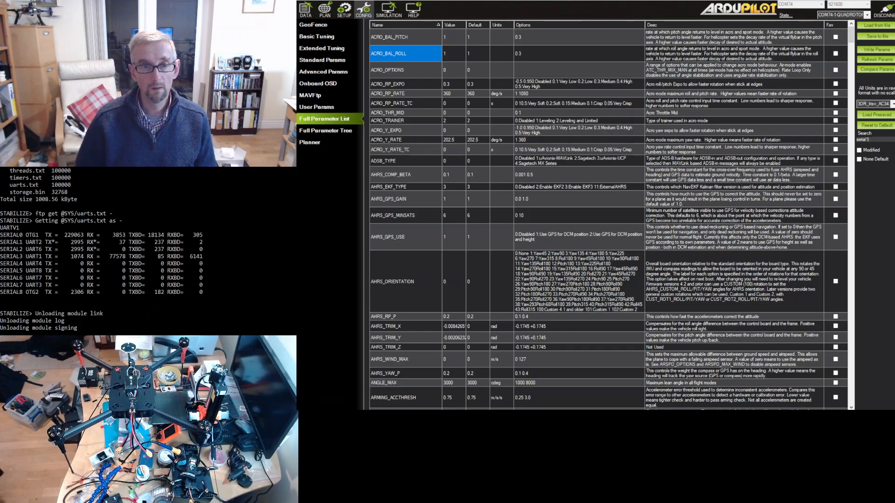
{"action": "key", "text": "Return"}
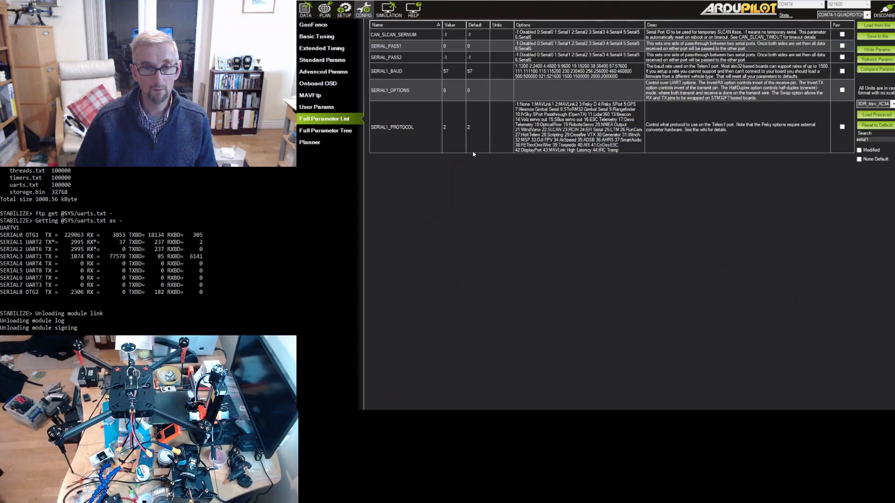
- Set SERIAL1_PROTOCOL to 23 (RCIN) and write the parameter to the flight controller
{"action": "left_click", "coordinate": [461, 141]}
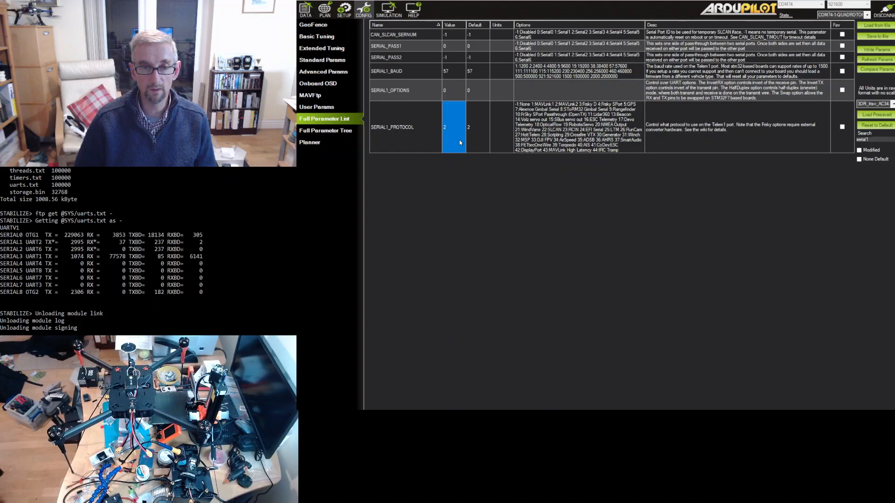
{"action": "type", "text": "23"}
{"action": "key", "text": "Tab"}
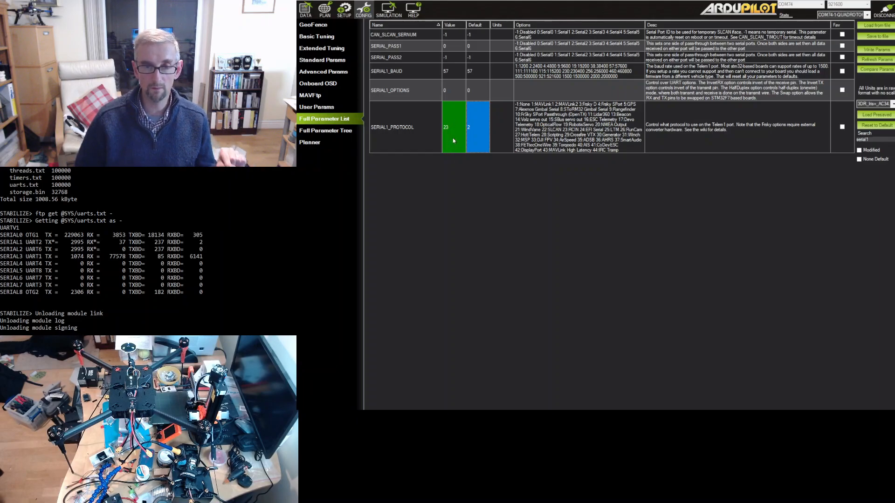
{"action": "left_click", "coordinate": [887, 50]}
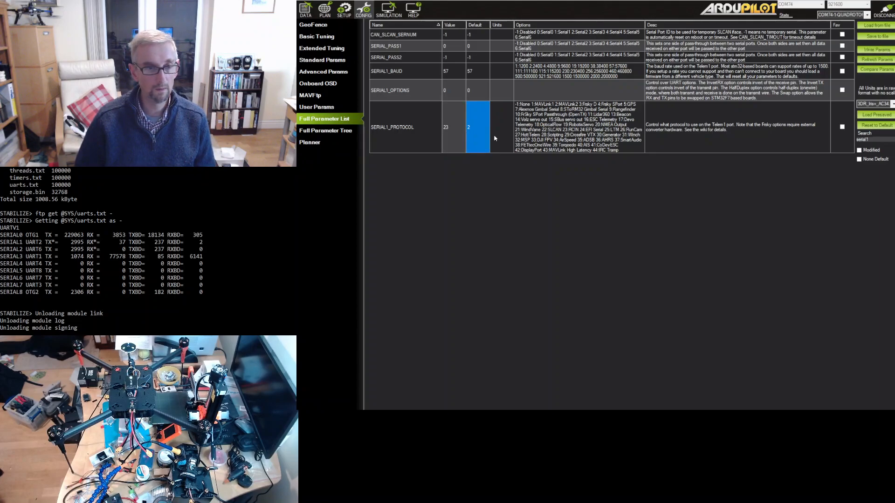
- Filter the full parameter list by serial2 to review that port's settings
{"action": "double_click", "coordinate": [886, 140]}
{"action": "type", "text": "se"}
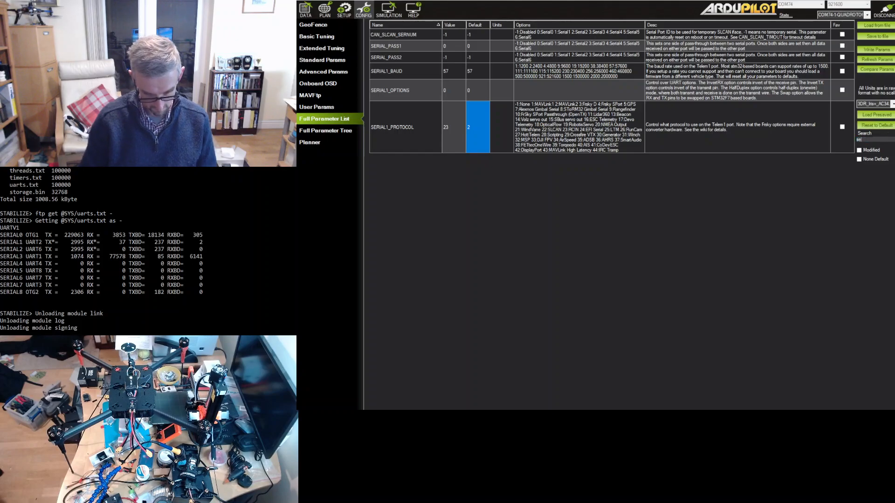
{"action": "type", "text": "rial"}
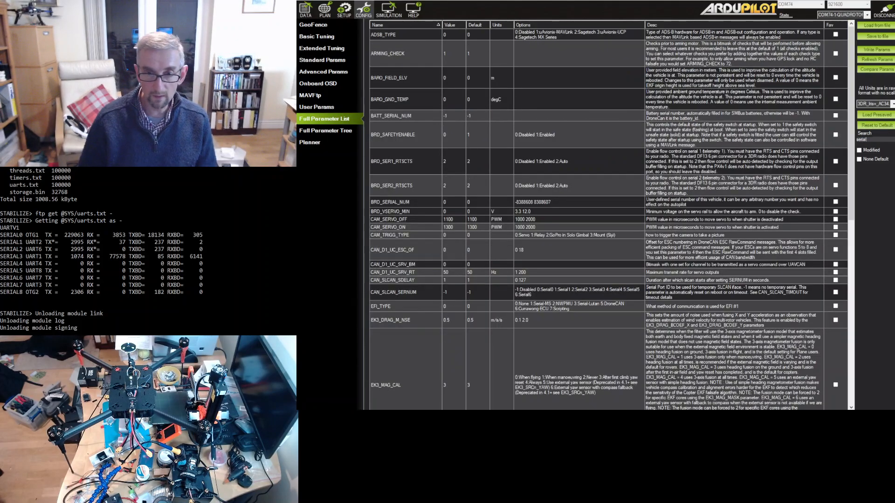
{"action": "type", "text": "2"}
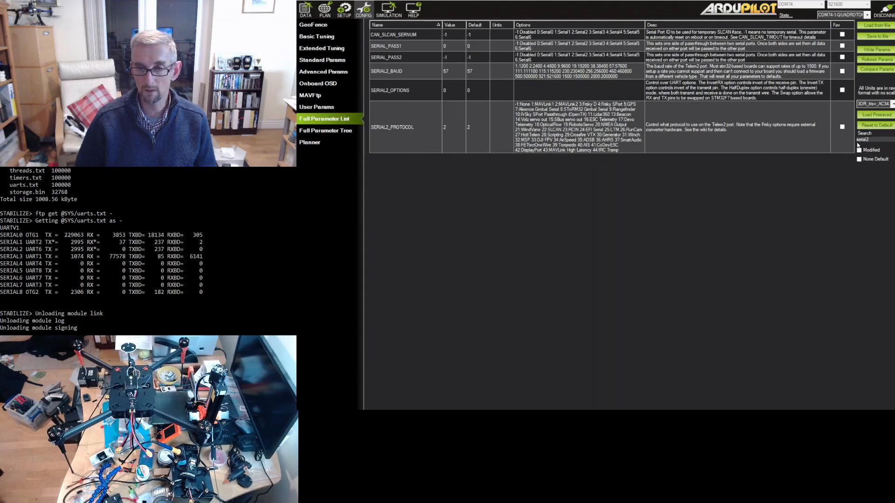
- Find the serial4 parameters, set SERIAL4_PROTOCOL to 26, and write the change to the flight controller
{"action": "double_click", "coordinate": [882, 139]}
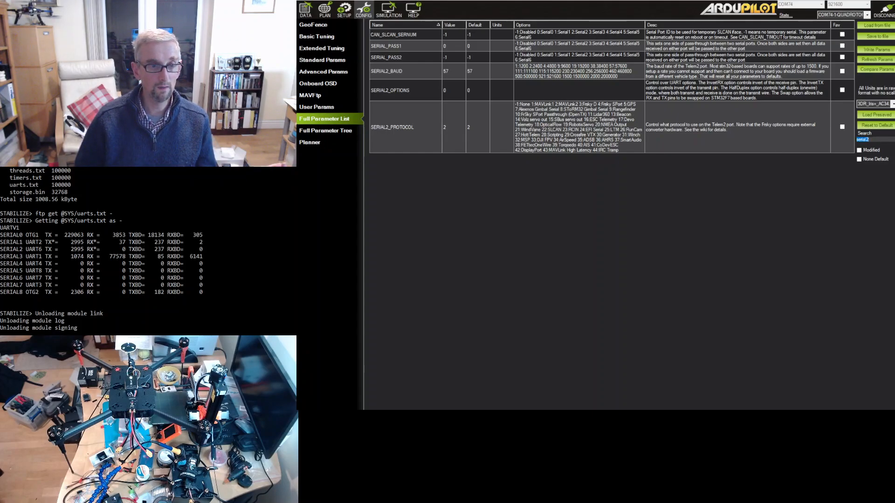
{"action": "left_click", "coordinate": [884, 138]}
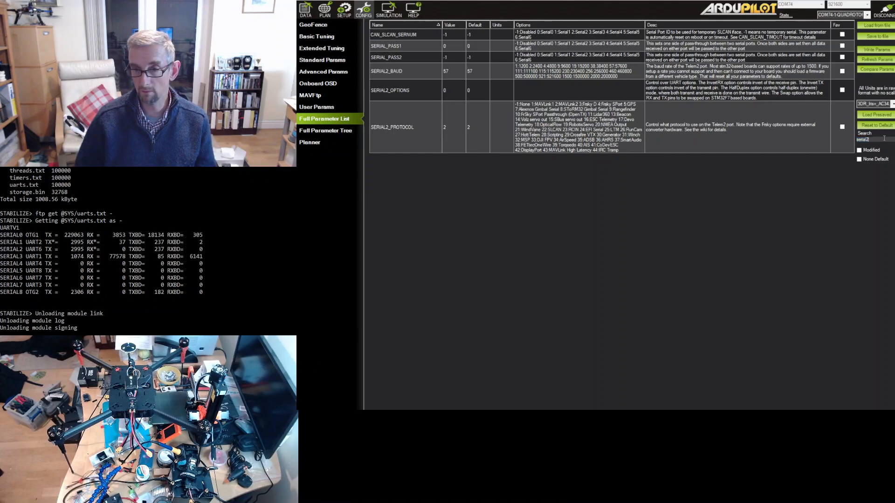
{"action": "key", "text": "BackSpace"}
{"action": "type", "text": "4"}
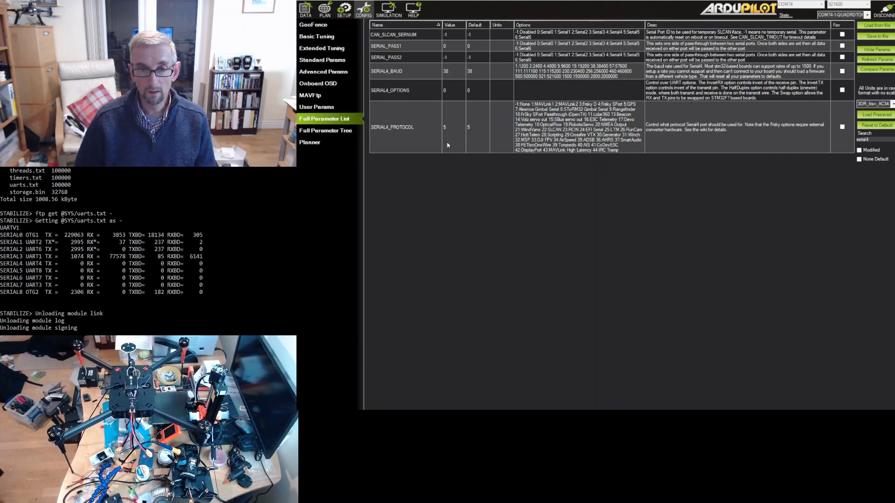
{"action": "left_click", "coordinate": [454, 142]}
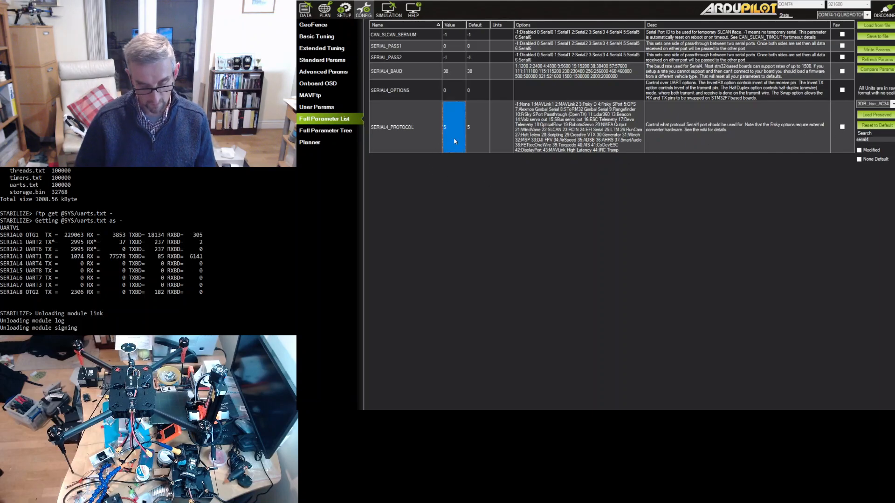
{"action": "type", "text": "26"}
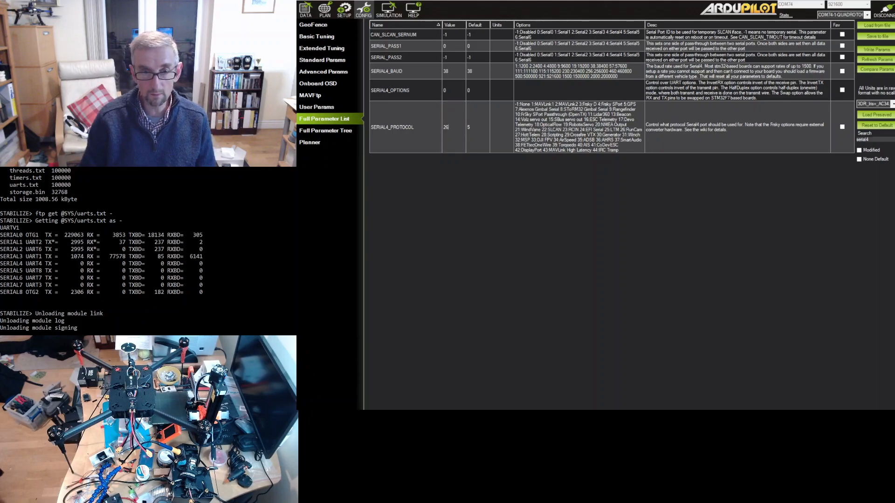
{"action": "key", "text": "Tab"}
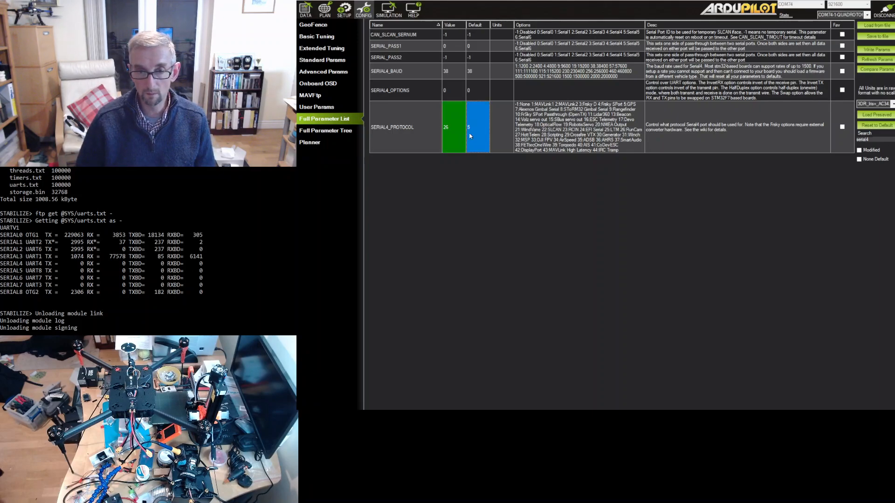
{"action": "left_click", "coordinate": [874, 50]}
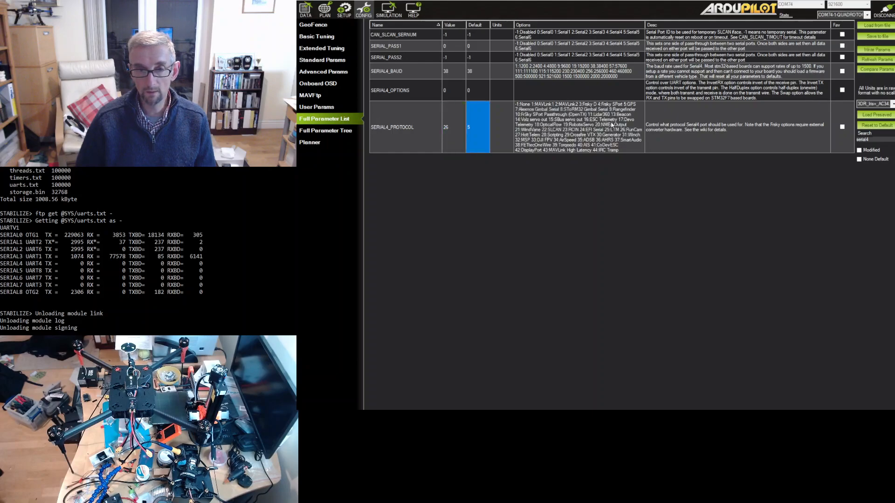
- Find the serial6 parameters, set SERIAL6_PROTOCOL to 37 and SERIAL6_OPTIONS to 4, and write the changes to the flight controller
{"action": "double_click", "coordinate": [873, 139]}
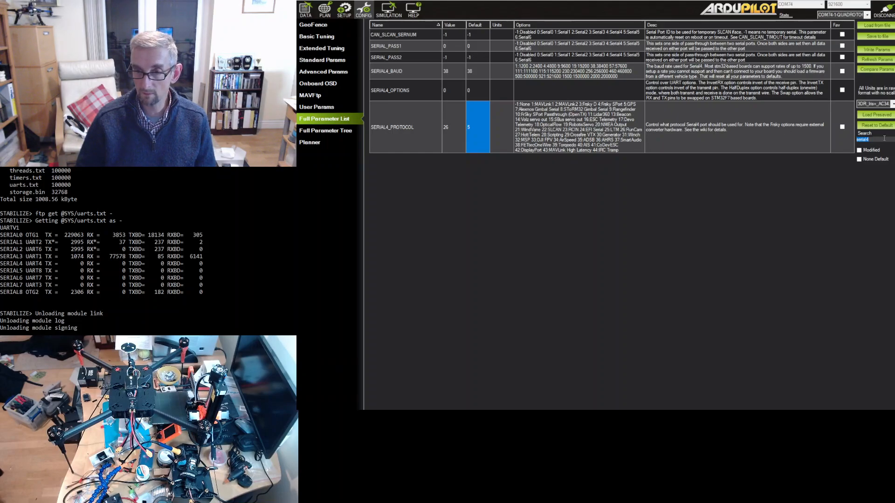
{"action": "type", "text": "serial"}
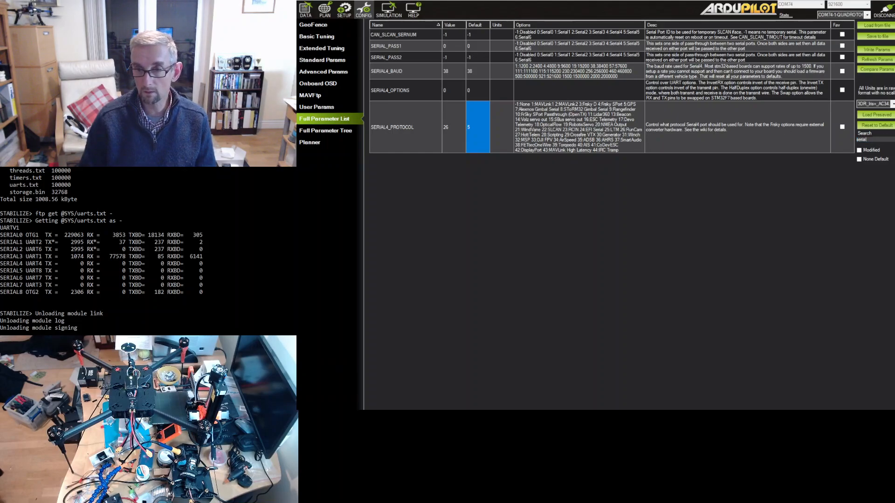
{"action": "type", "text": "6"}
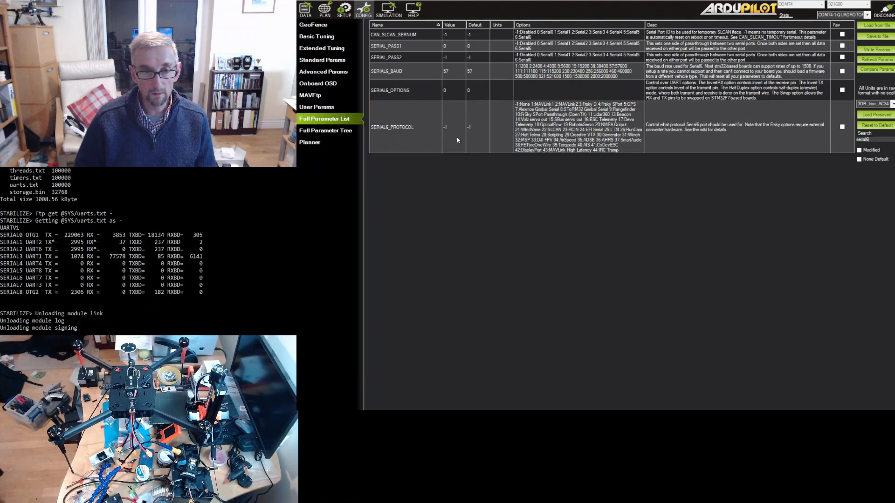
{"action": "left_click", "coordinate": [457, 140]}
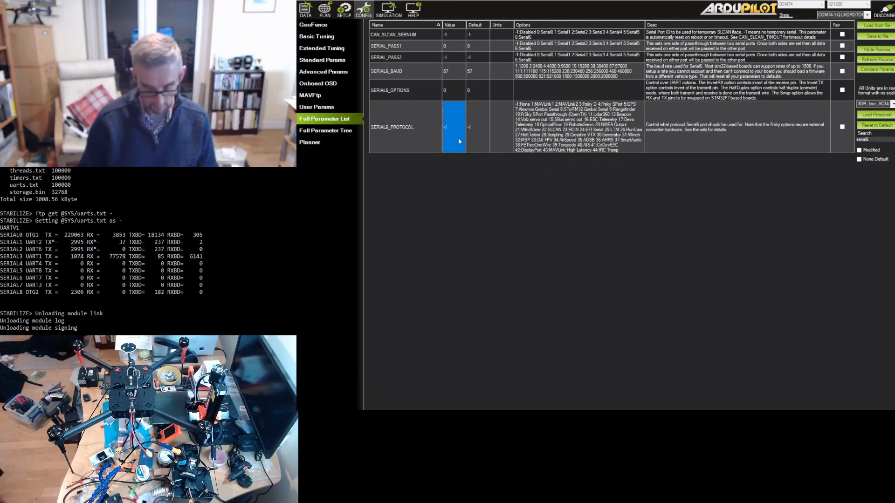
{"action": "type", "text": "37"}
{"action": "key", "text": "Return"}
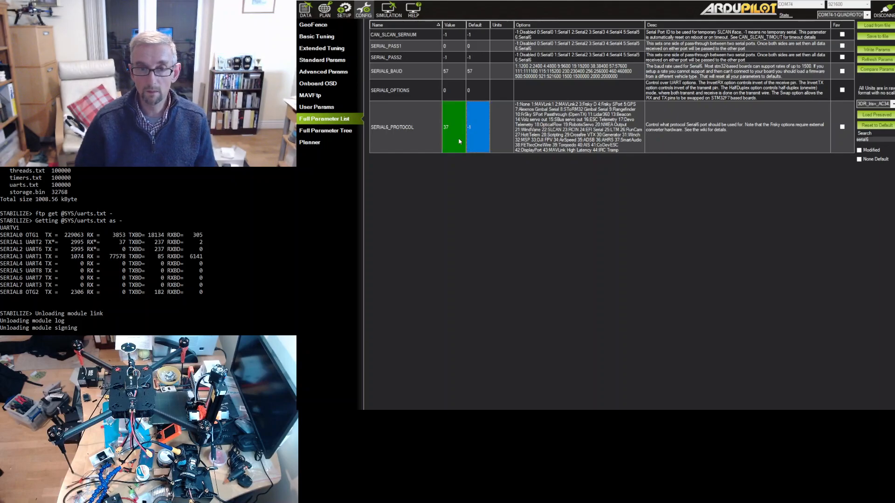
{"action": "left_click", "coordinate": [457, 93]}
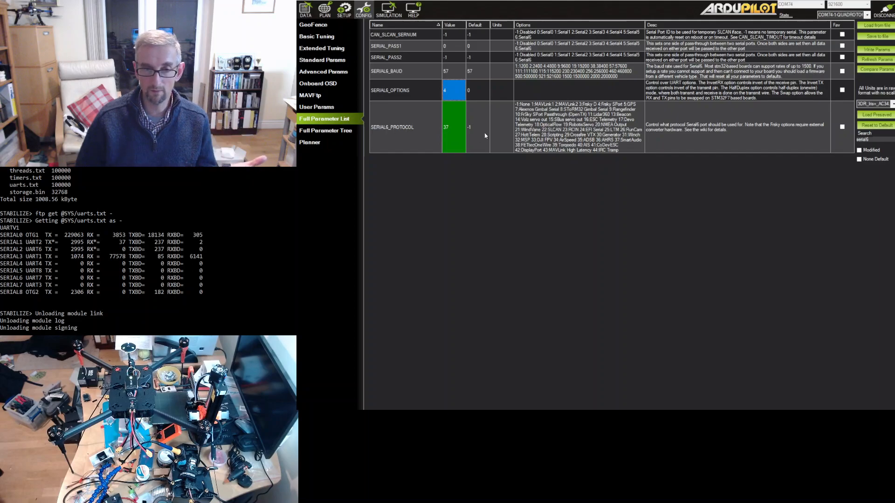
{"action": "left_click", "coordinate": [881, 50]}
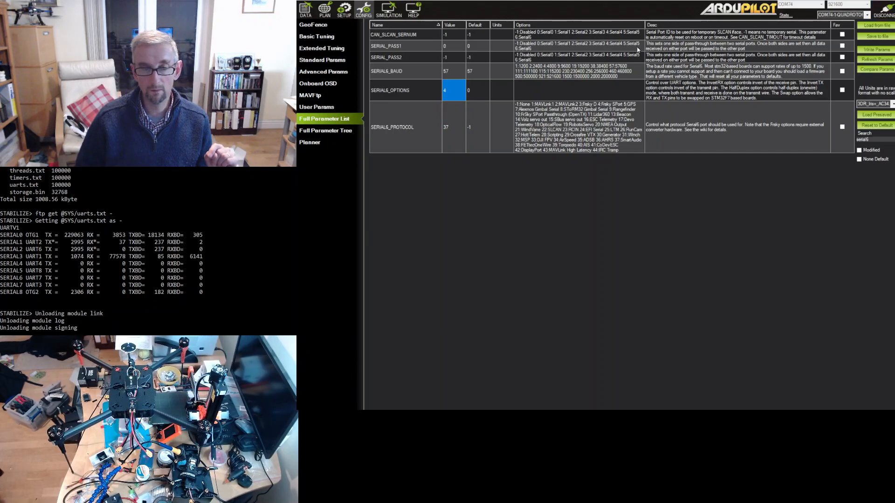
- Disconnect from the flight controller, show the flight data messages, and reconnect on COM74 at 921600 baud
{"action": "left_click", "coordinate": [890, 12]}
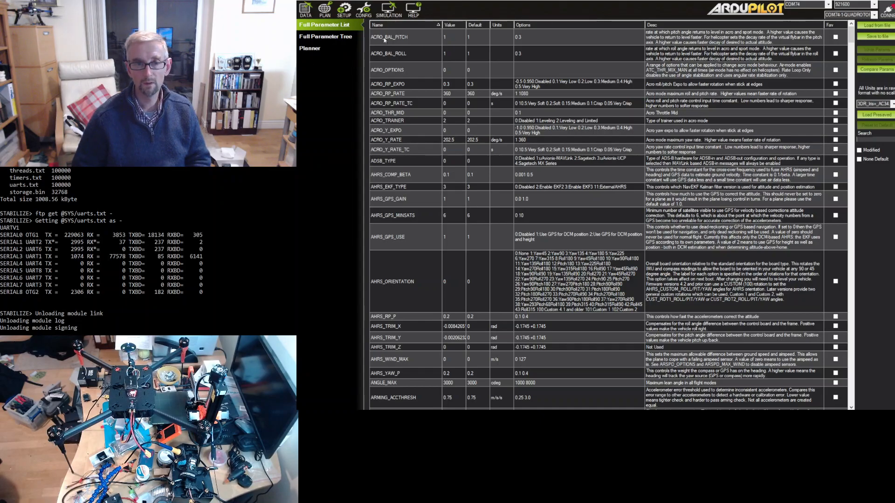
{"action": "left_click", "coordinate": [307, 13]}
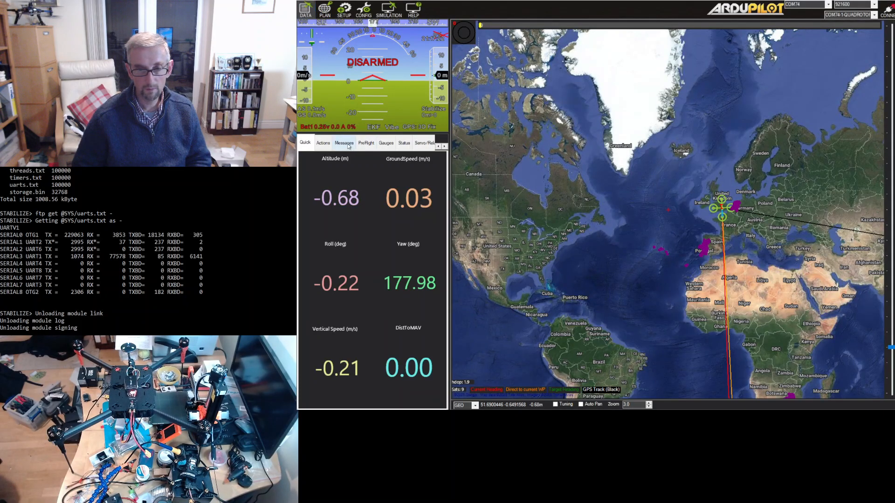
{"action": "left_click", "coordinate": [346, 143]}
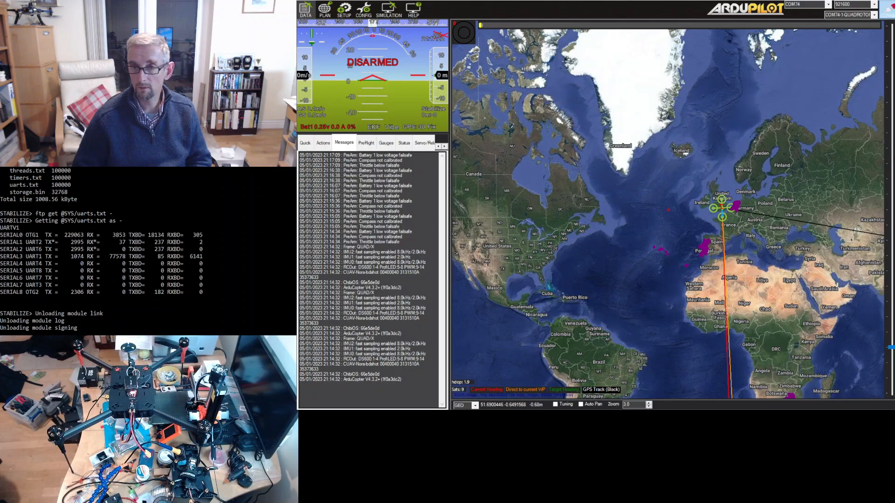
{"action": "left_click", "coordinate": [891, 10]}
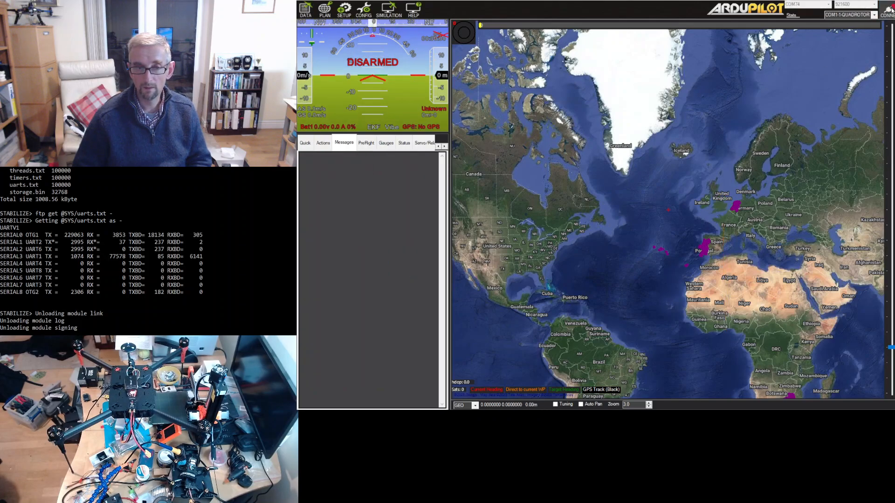
{"action": "left_click", "coordinate": [891, 9]}
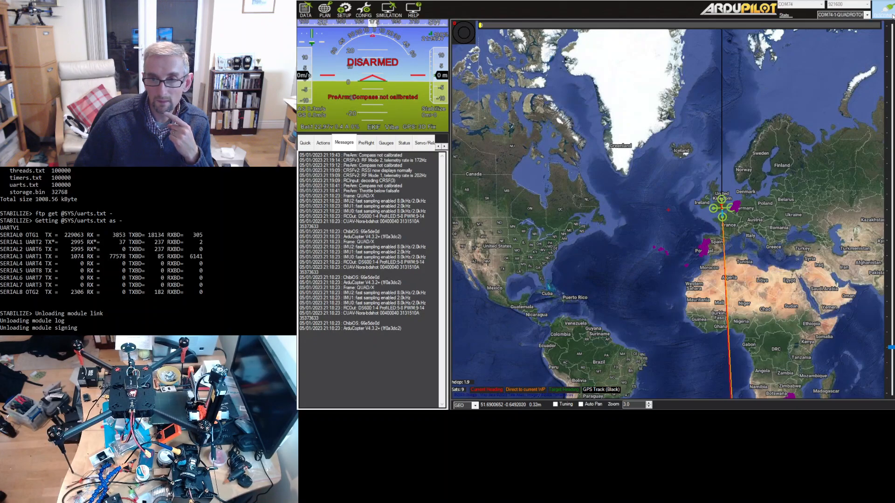
- Disconnect and reconnect on COM74, and open the compass setup under mandatory hardware to review the compass priority
{"action": "left_click", "coordinate": [892, 16]}
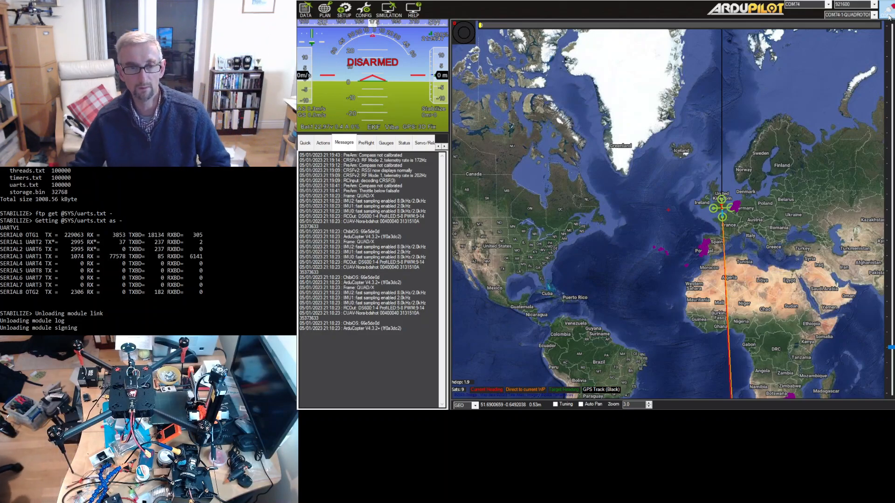
{"action": "left_click", "coordinate": [890, 18]}
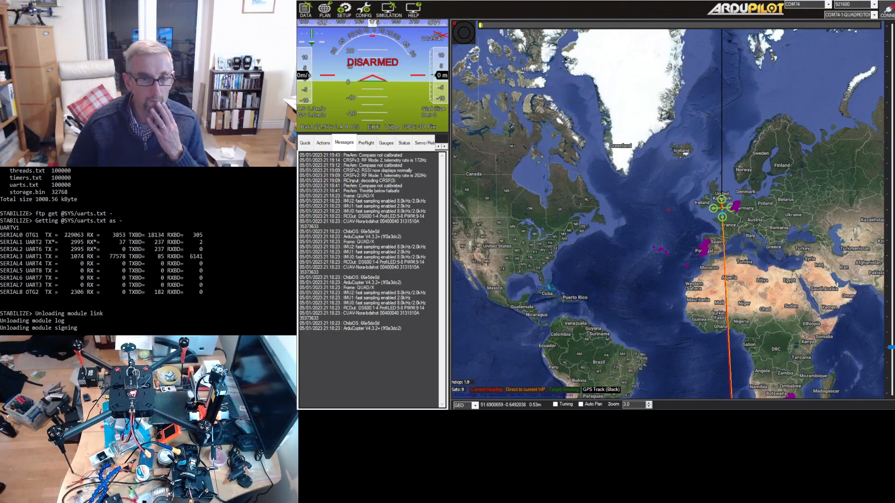
{"action": "left_click", "coordinate": [346, 19]}
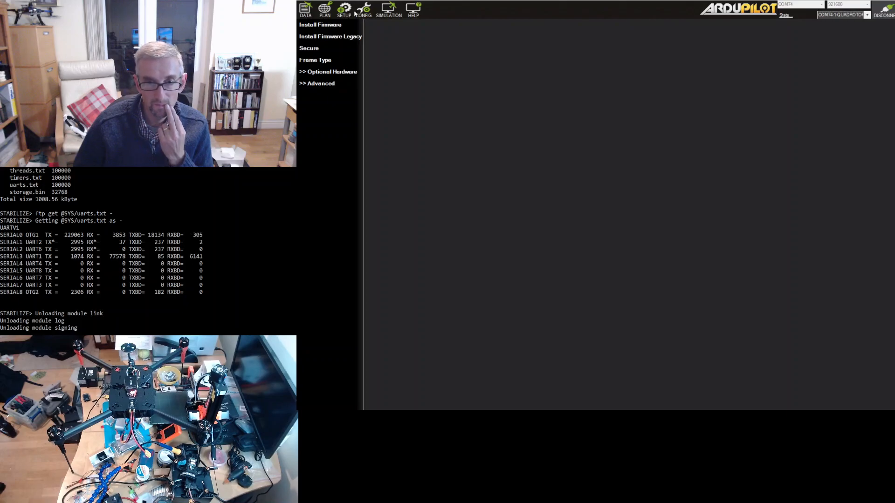
{"action": "left_click", "coordinate": [344, 10]}
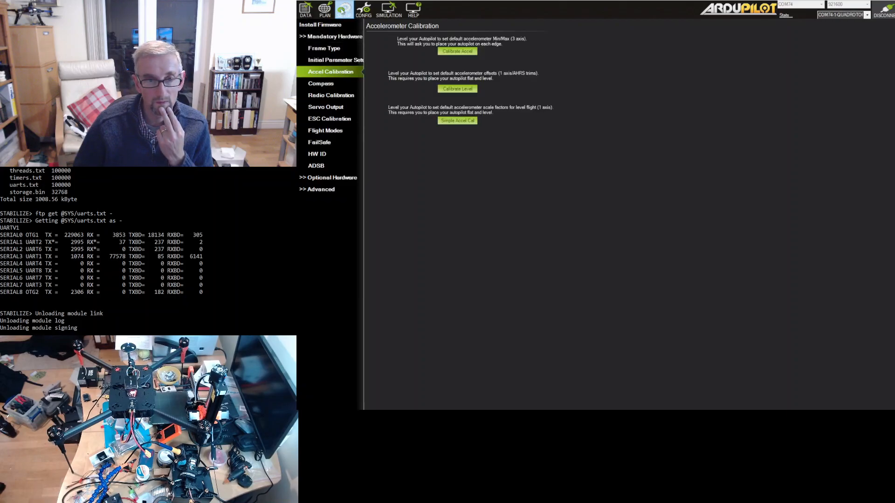
{"action": "left_click", "coordinate": [333, 83]}
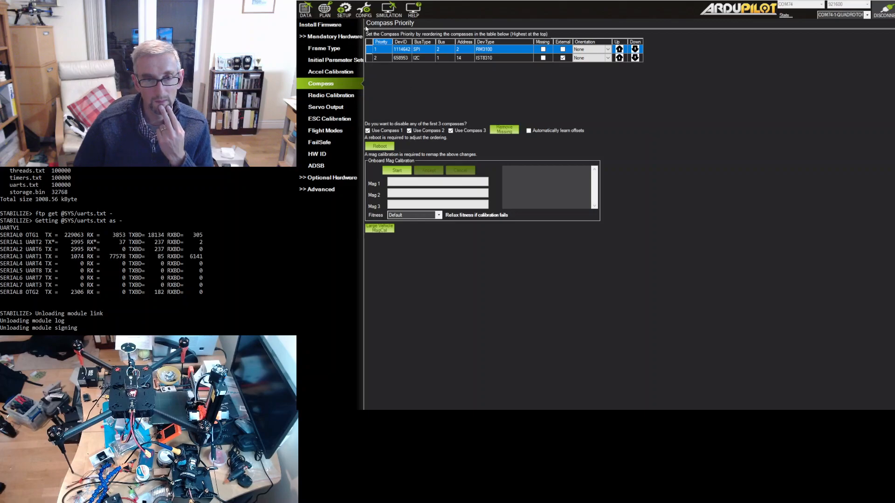
- Check the flight data messages and filter the full parameter list by vtx_en to review the video transmitter enable setting
{"action": "left_click", "coordinate": [306, 13]}
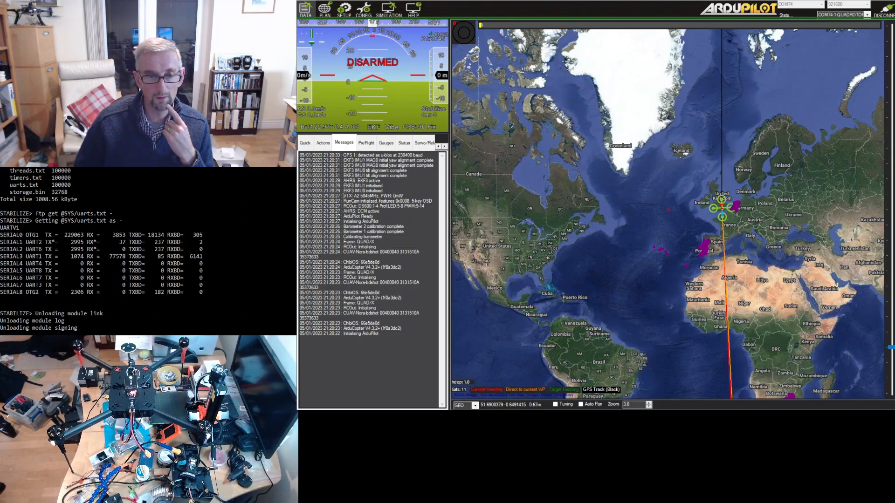
{"action": "left_click", "coordinate": [366, 9]}
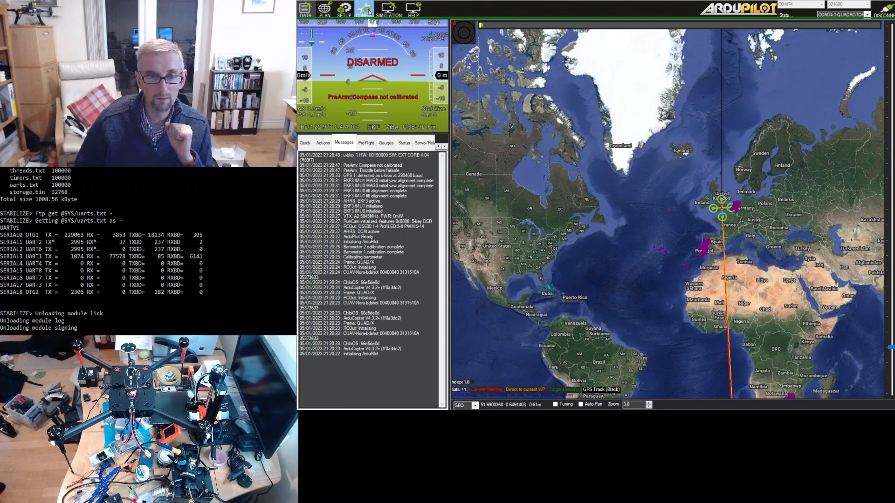
{"action": "left_click", "coordinate": [462, 101]}
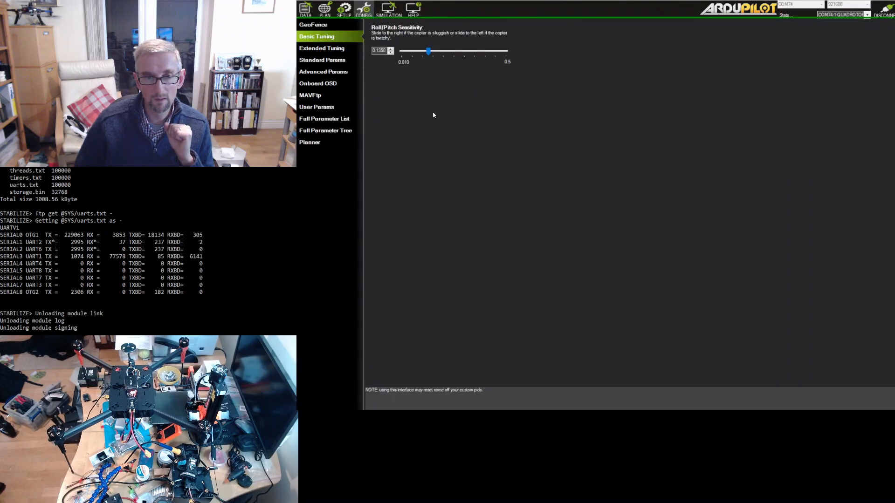
{"action": "left_click", "coordinate": [330, 119]}
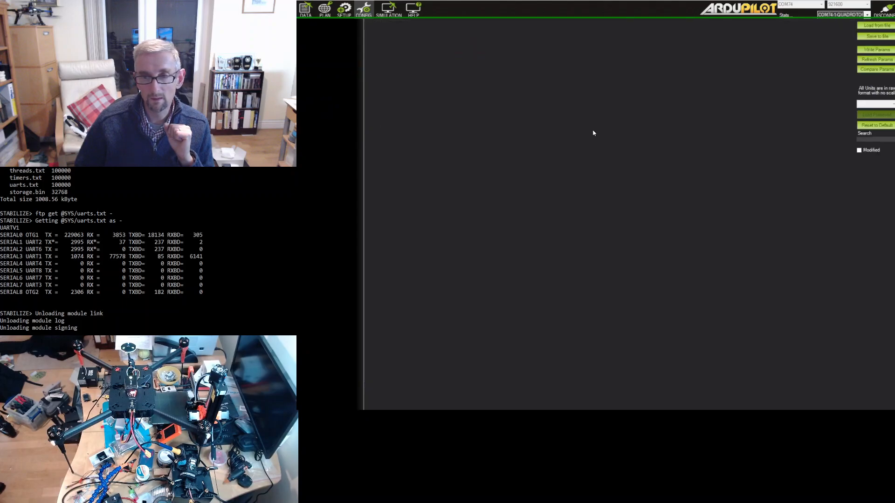
{"action": "type", "text": "vtx"}
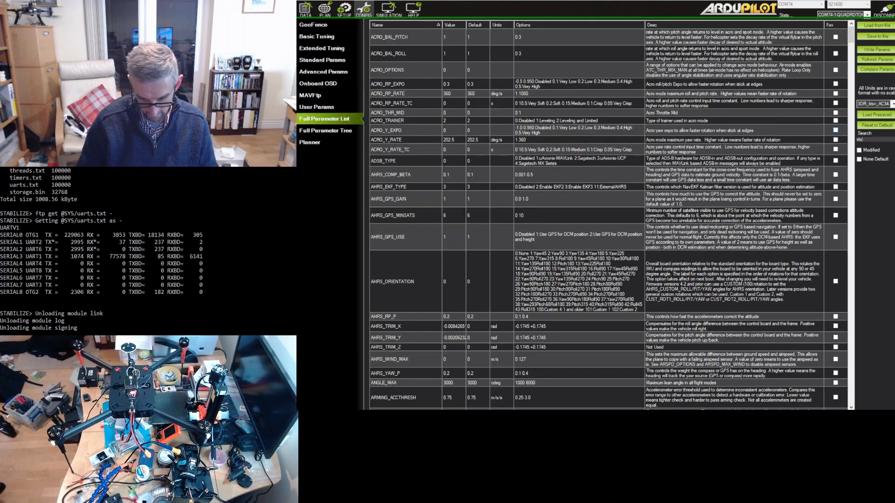
{"action": "type", "text": "_"}
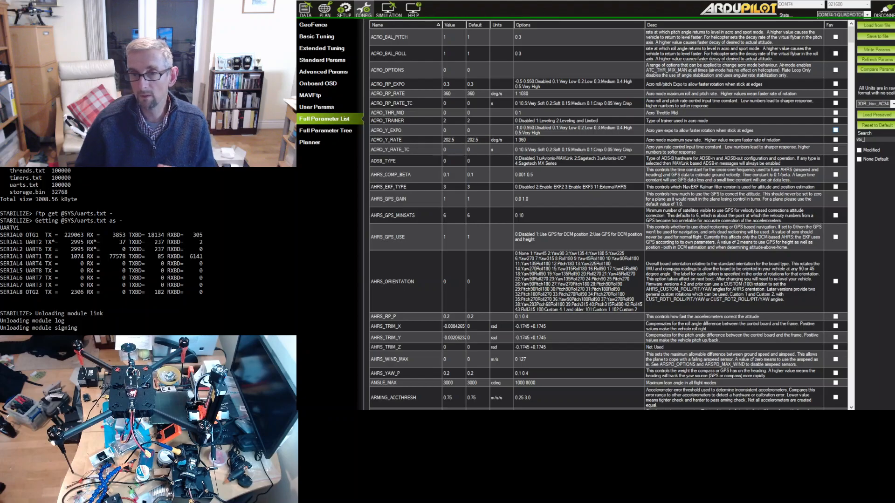
{"action": "type", "text": "en"}
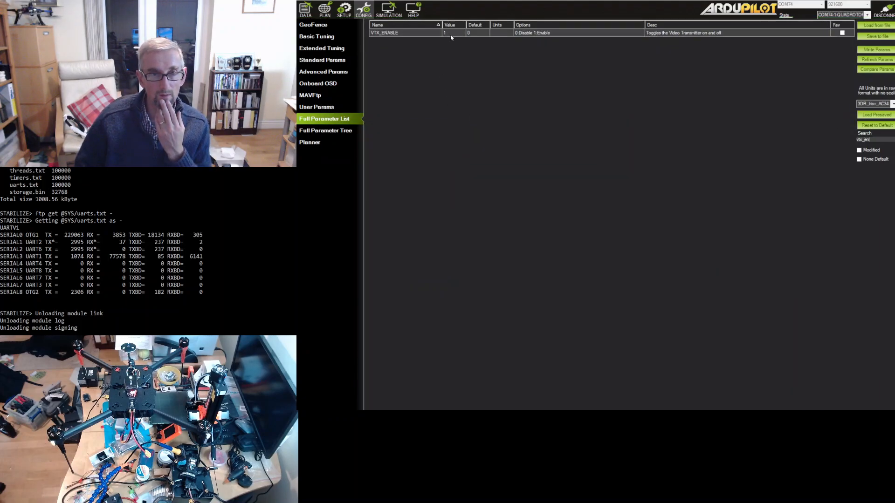
- Filter the full parameter list by vtx_ to review all video transmitter settings, and read the VTX entry in the flight data messages
{"action": "double_click", "coordinate": [885, 140]}
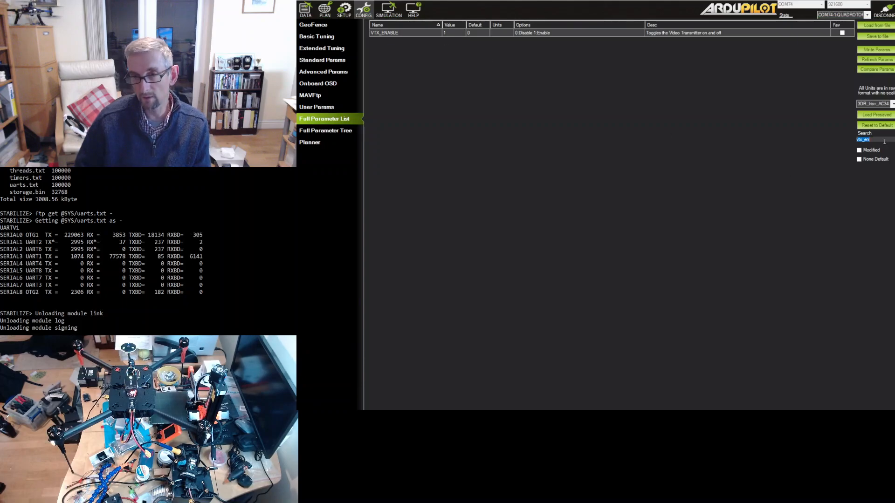
{"action": "key", "text": "BackSpace"}
{"action": "type", "text": "vtx"}
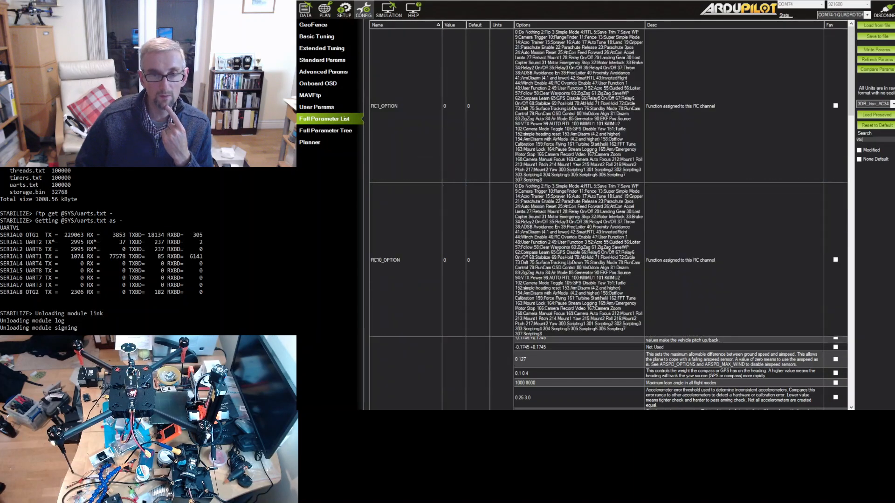
{"action": "type", "text": "_"}
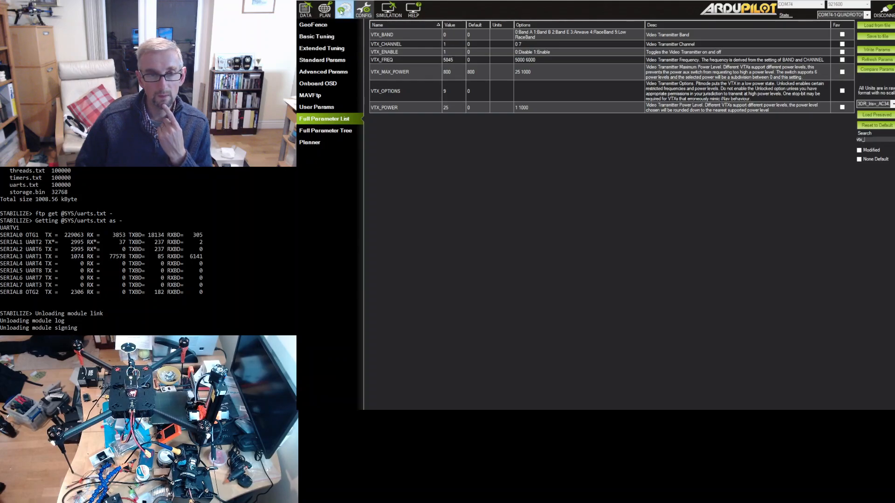
{"action": "left_click", "coordinate": [305, 10]}
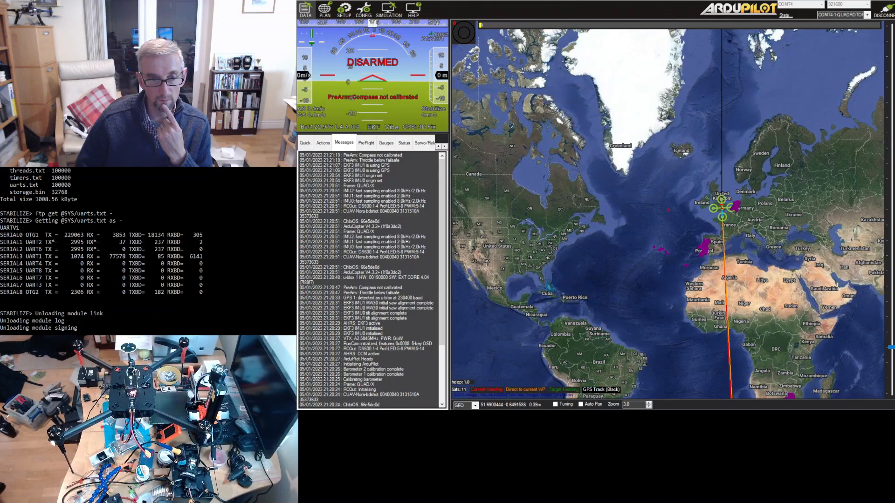
{"action": "left_click_drag", "start_coordinate": [343, 339], "coordinate": [404, 339]}
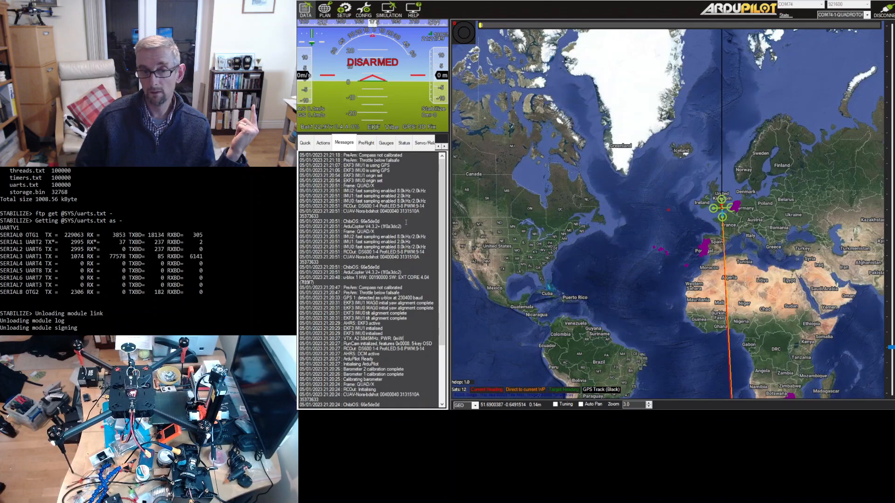
- Disconnect from COM74, reconnect to the flight controller over UDP on port 14550, and view its flight data messages
{"action": "left_click", "coordinate": [892, 5]}
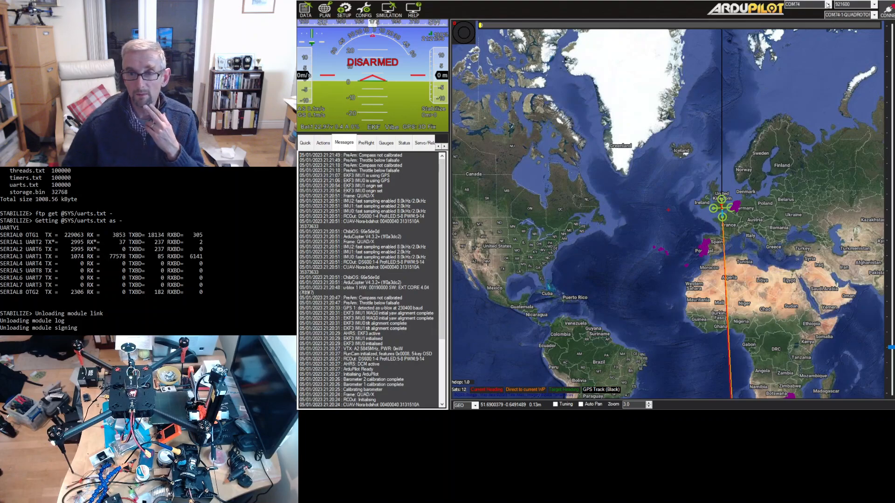
{"action": "left_click", "coordinate": [822, 69]}
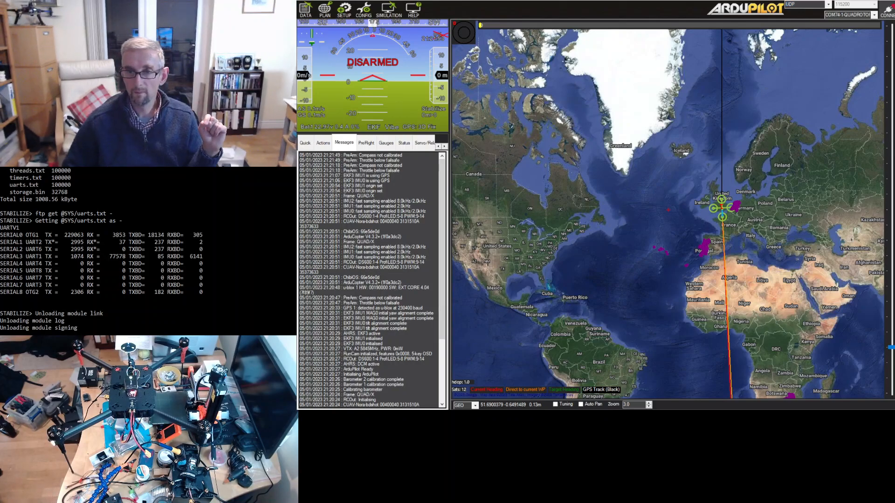
{"action": "left_click", "coordinate": [888, 9]}
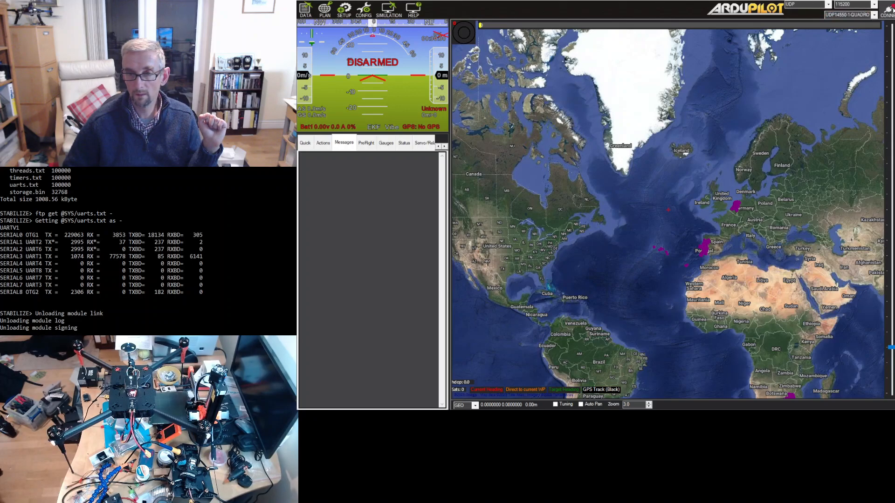
{"action": "left_click", "coordinate": [887, 9]}
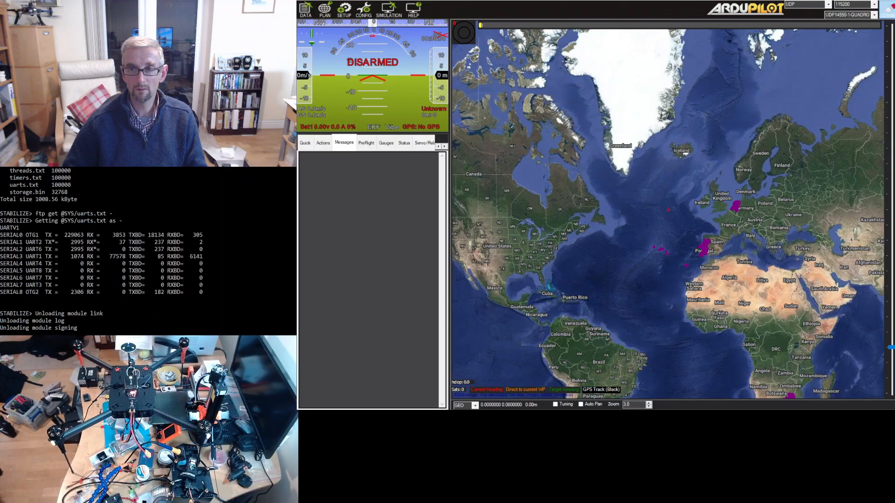
{"action": "left_click", "coordinate": [881, 16]}
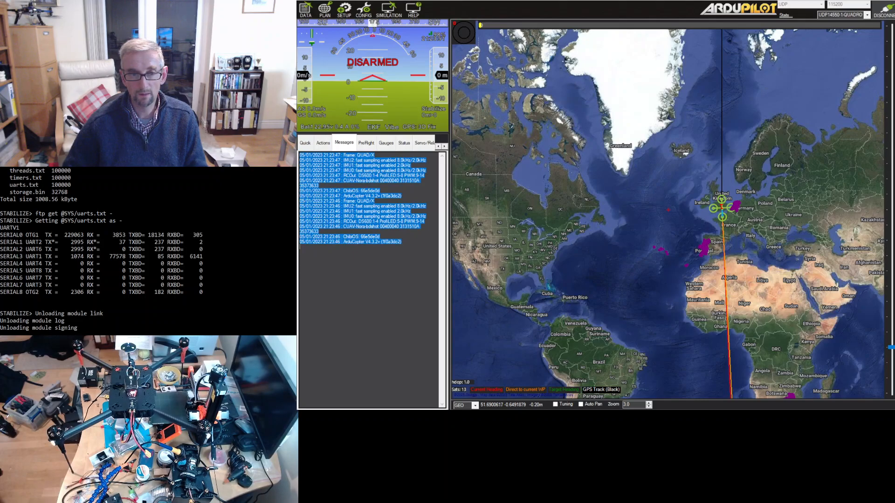
{"action": "left_click", "coordinate": [390, 259]}
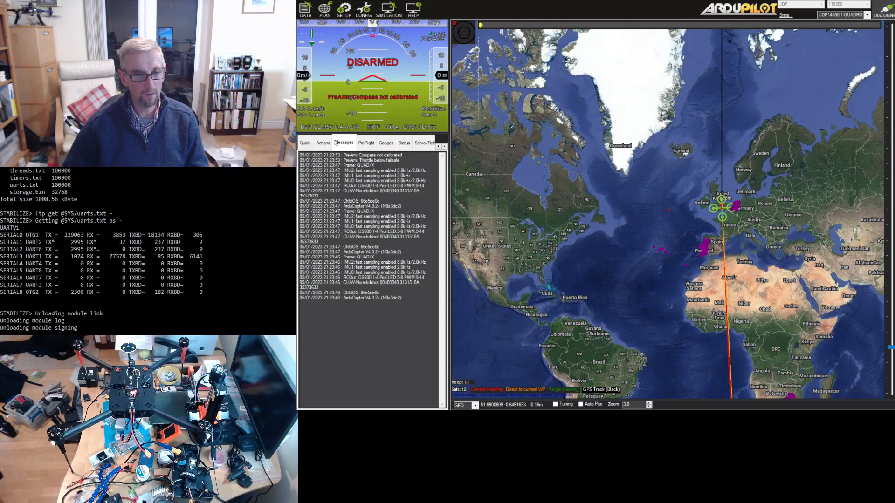
- Filter the full parameter list by serial2 to review that port's settings, and return to the flight data messages
{"action": "left_click", "coordinate": [372, 8]}
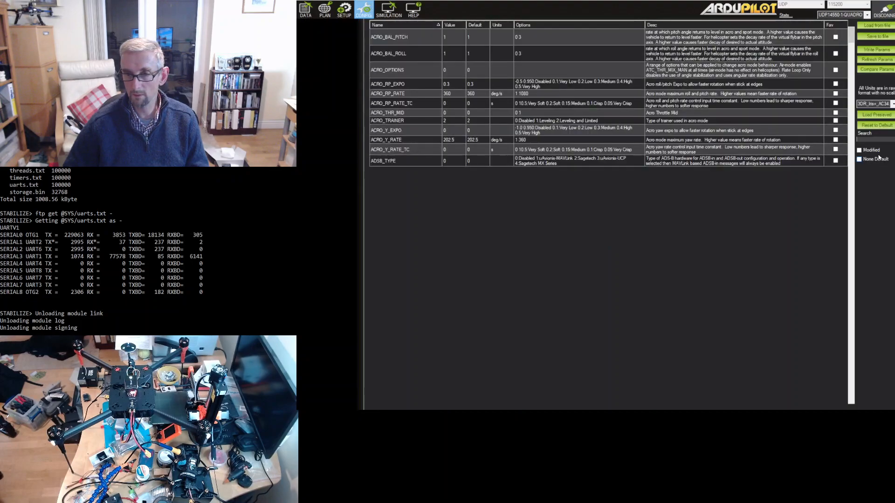
{"action": "type", "text": "ial2"}
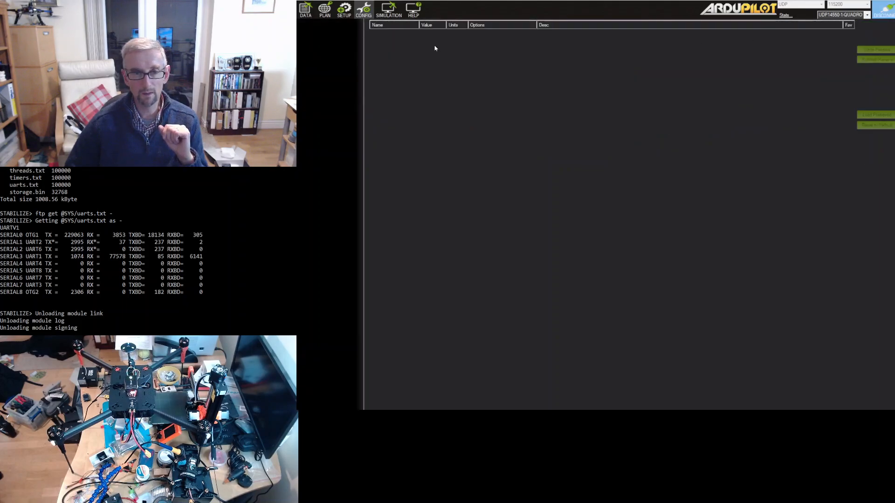
{"action": "left_click", "coordinate": [305, 13]}
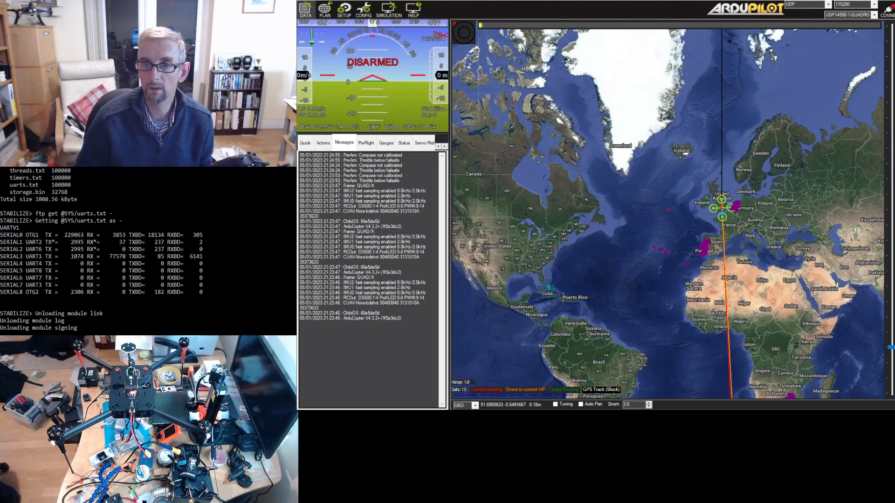
- Reconnect to the flight controller over UDP and open the radio calibration under mandatory hardware to check the receiver channels
{"action": "left_click", "coordinate": [344, 10]}
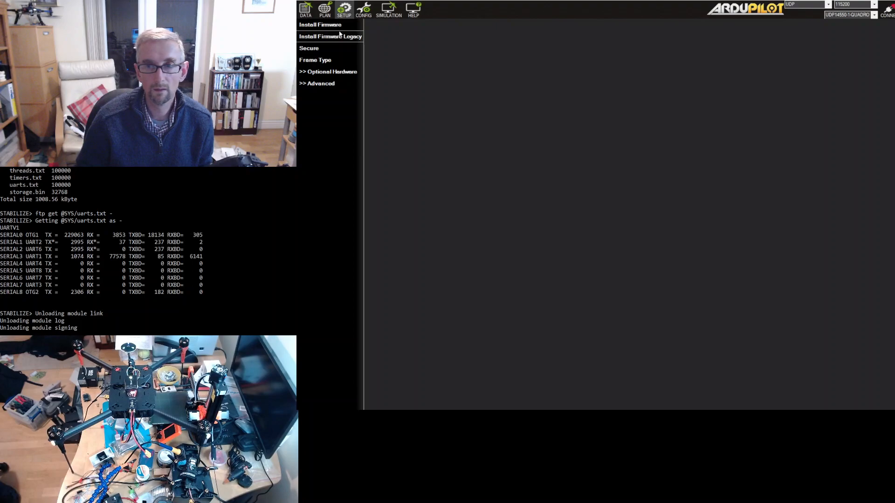
{"action": "left_click", "coordinate": [887, 10]}
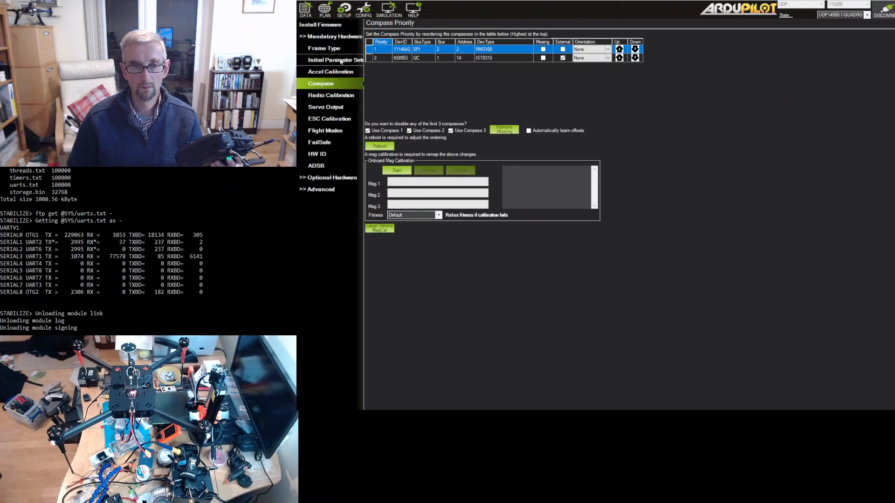
{"action": "left_click", "coordinate": [344, 96]}
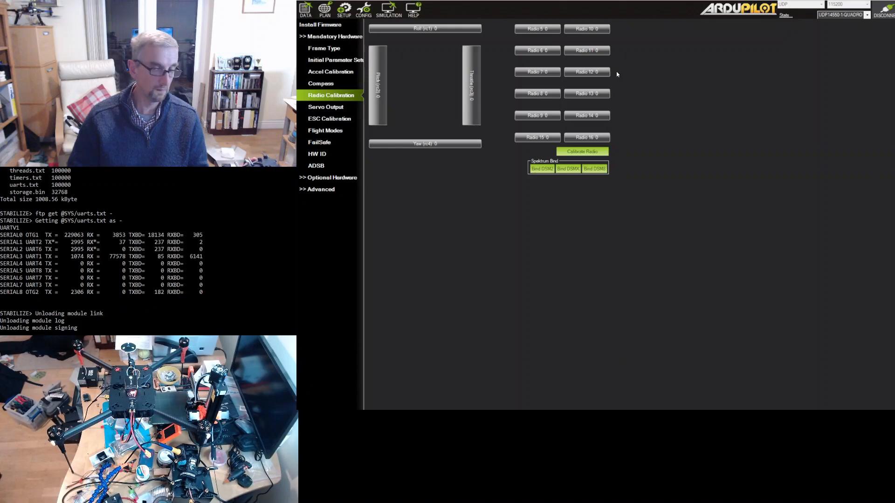
- Disconnect the UDP link and reconnect to the flight controller on COM74 at 921600 baud
{"action": "left_click", "coordinate": [888, 10]}
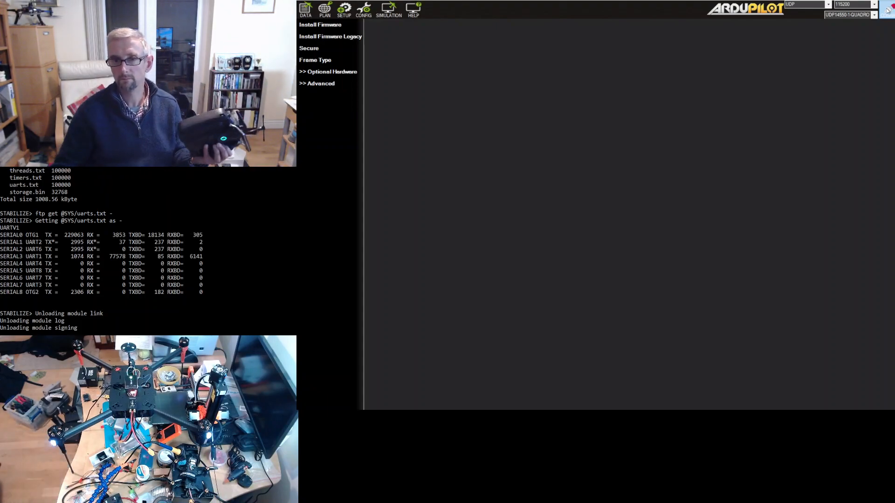
{"action": "left_click", "coordinate": [830, 7]}
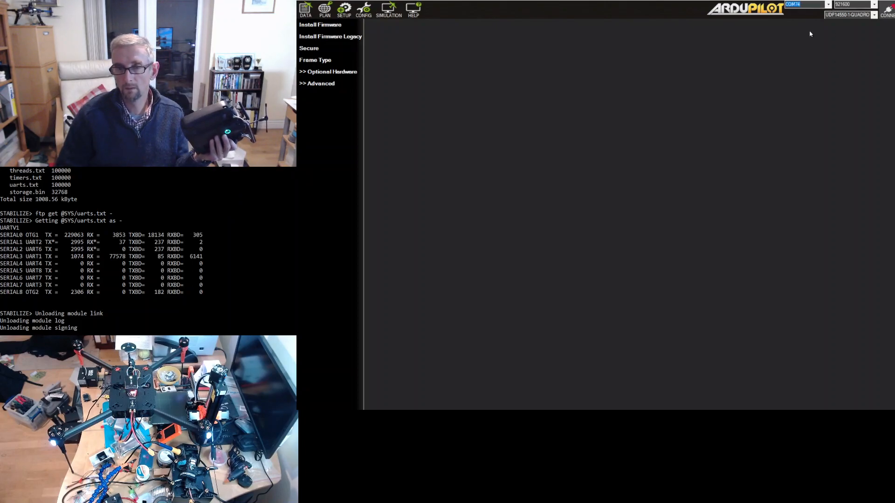
{"action": "left_click", "coordinate": [889, 9]}
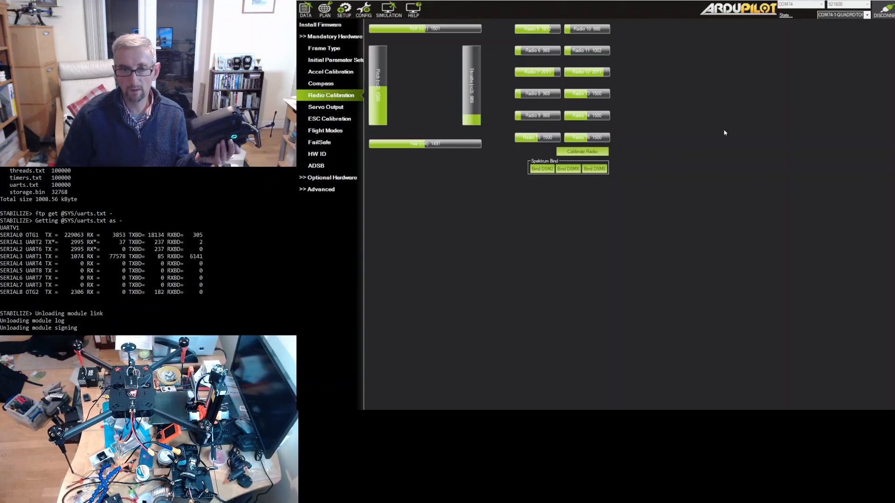
- Run the radio calibration through the full range of the sticks and switches, and complete it
{"action": "left_click", "coordinate": [654, 124]}
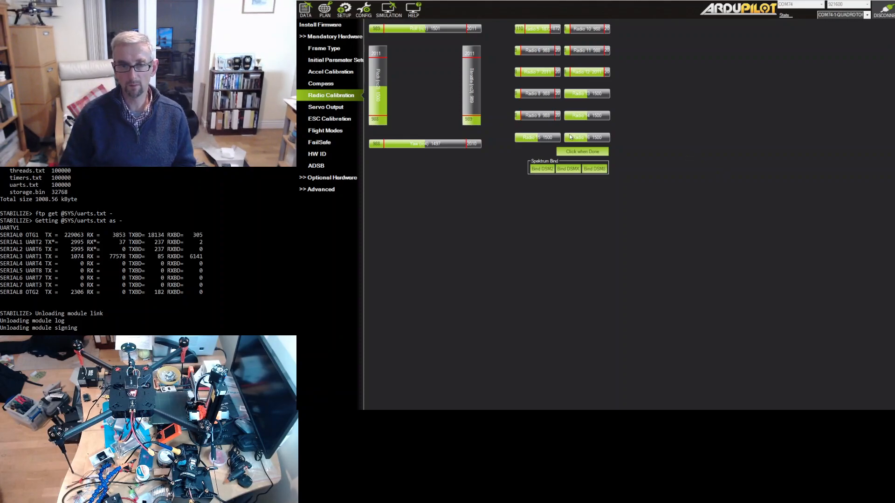
{"action": "left_click", "coordinate": [601, 152]}
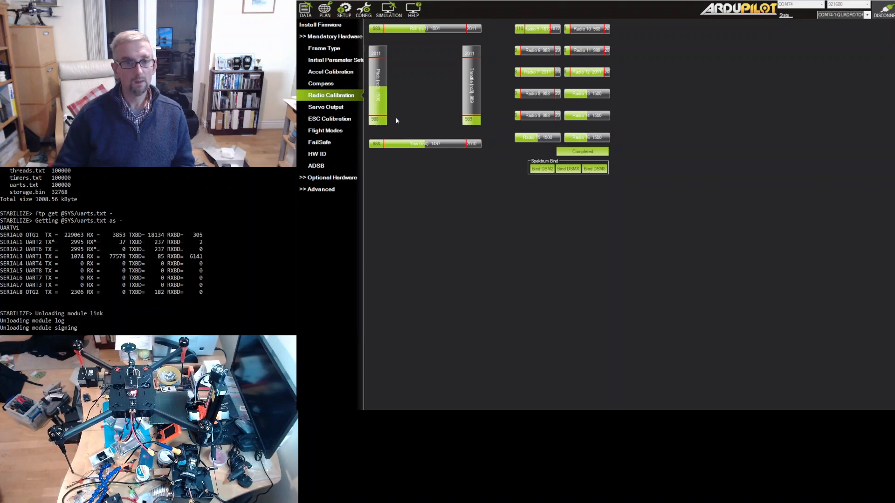
- Check the flight data messages and disconnect the flight controller from COM74
{"action": "left_click", "coordinate": [306, 8]}
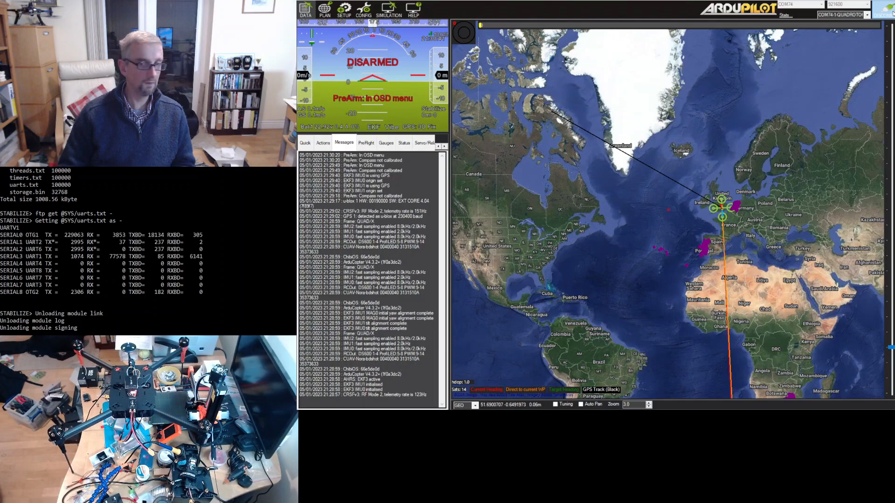
{"action": "left_click", "coordinate": [892, 11]}
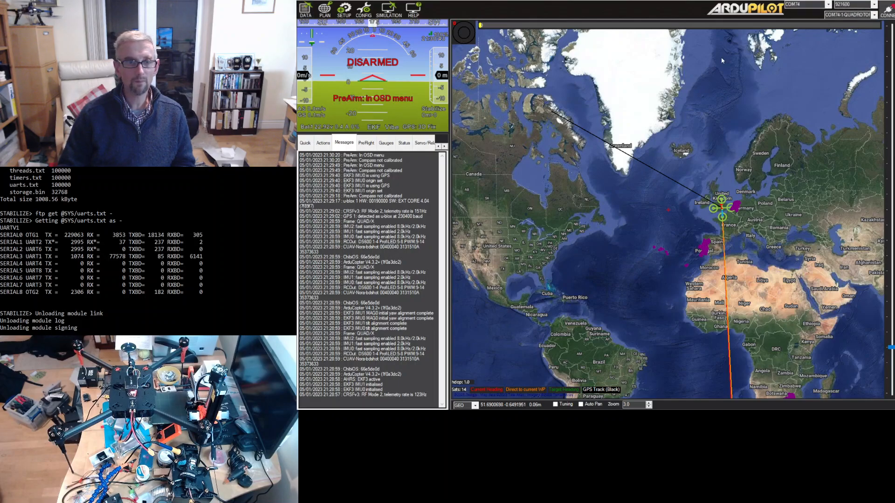